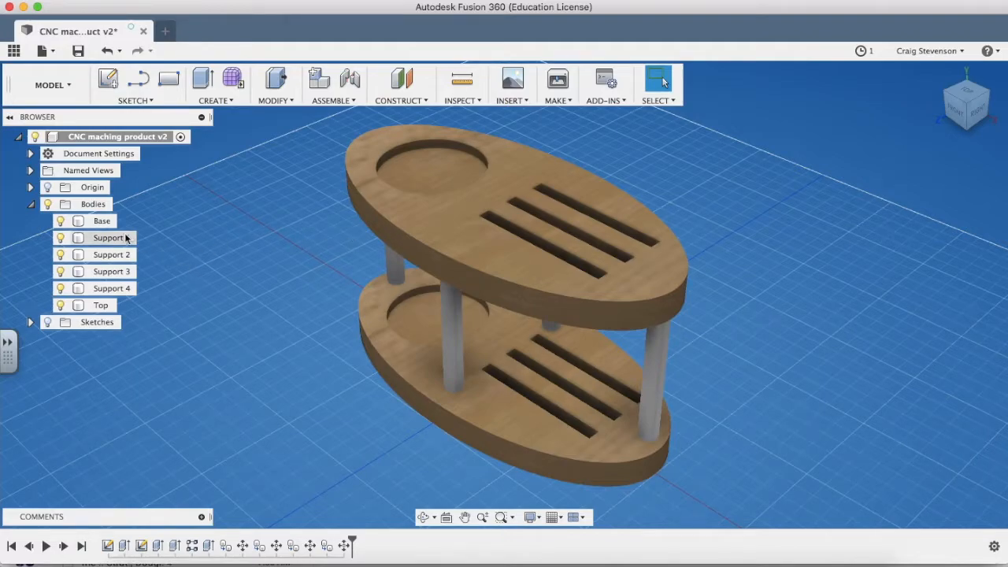
Step: Convert the Top body of the product model into a component
{"action": "left_click", "coordinate": [96, 307]}
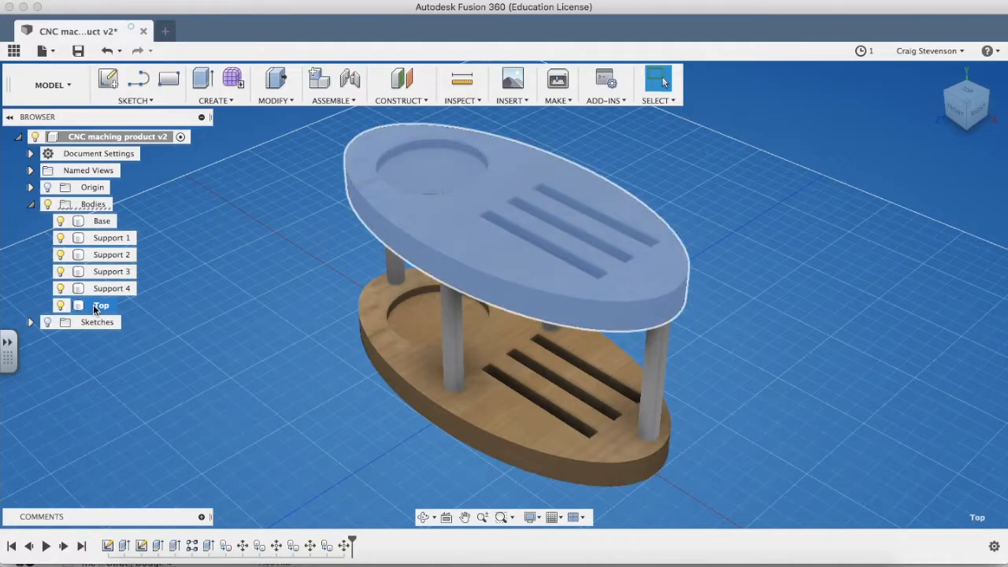
{"action": "right_click", "coordinate": [93, 309]}
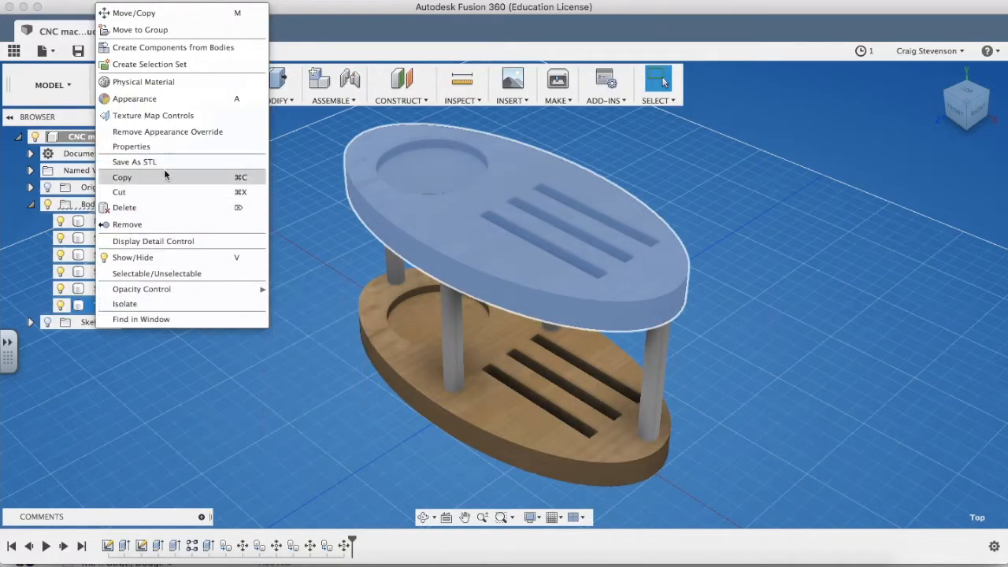
{"action": "left_click", "coordinate": [186, 49]}
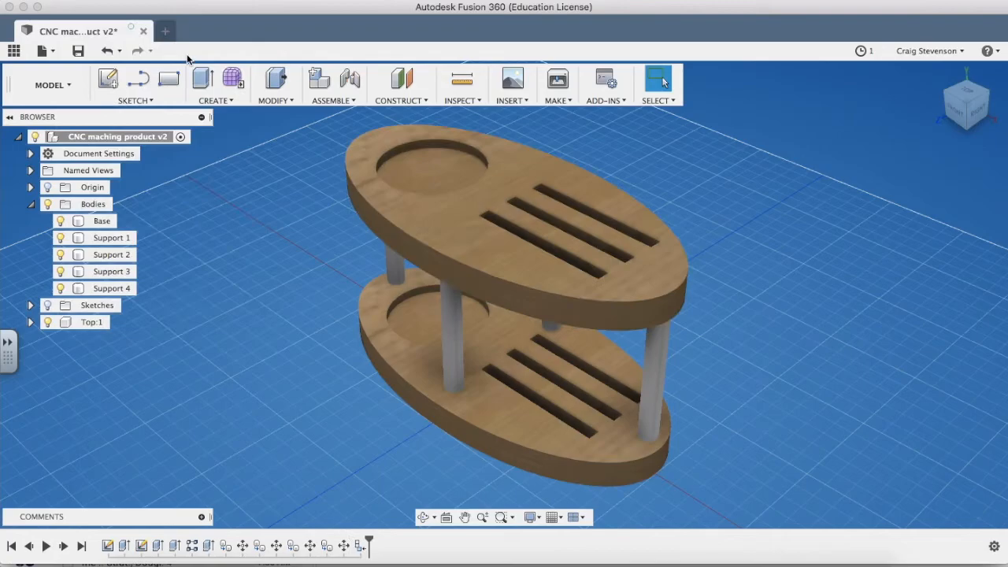
Step: Copy the Top component and paste it as new into a new, empty design
{"action": "left_click", "coordinate": [88, 325]}
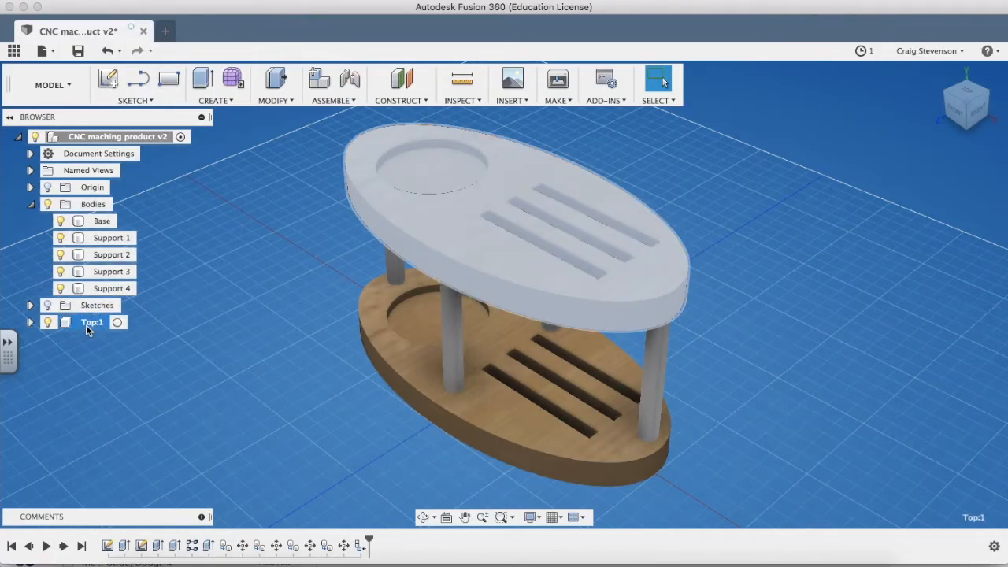
{"action": "right_click", "coordinate": [87, 329]}
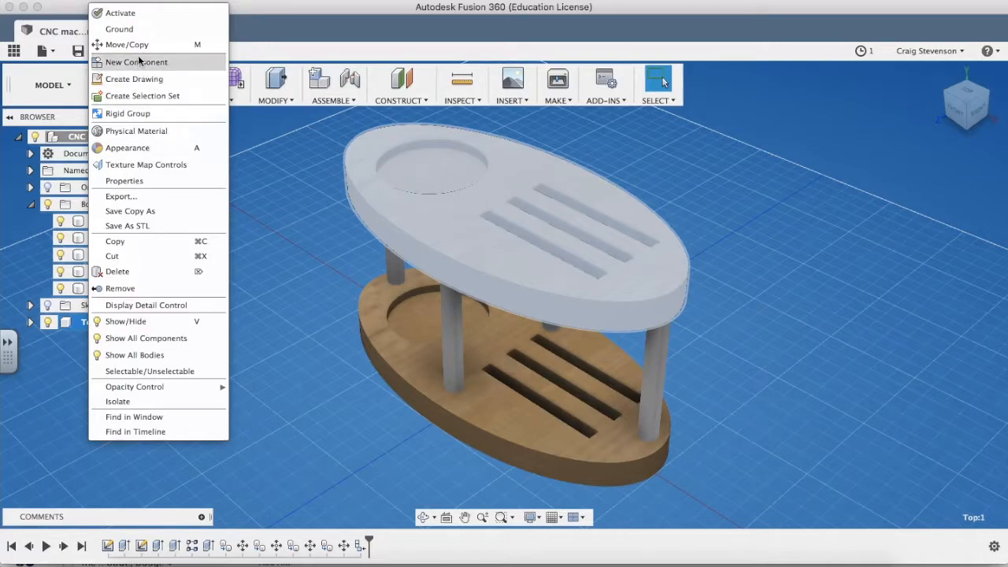
{"action": "left_click", "coordinate": [118, 241]}
{"action": "left_click", "coordinate": [166, 31]}
{"action": "right_click", "coordinate": [389, 301]}
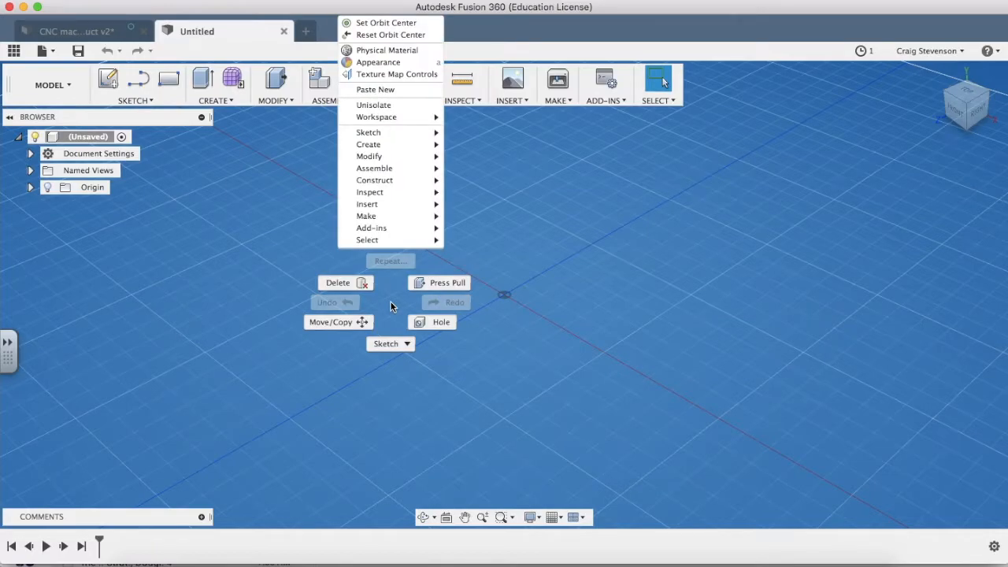
{"action": "left_click", "coordinate": [387, 90]}
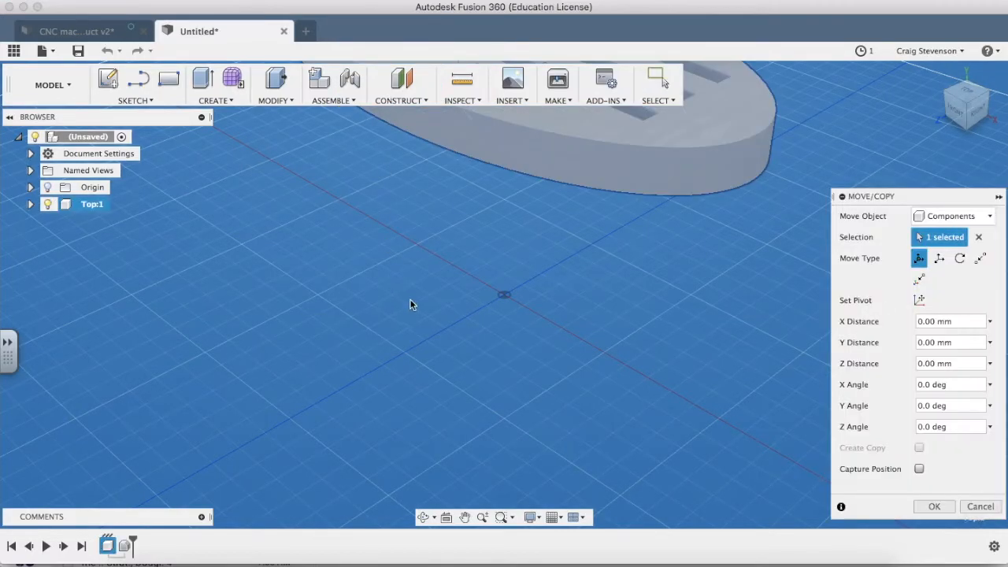
Step: Set the pasted Top component's X rotation to 0 degrees and accept its placement
{"action": "scroll", "coordinate": [410, 305], "scroll_direction": "up", "scroll_amount": 4}
{"action": "scroll", "coordinate": [410, 305], "scroll_direction": "up", "scroll_amount": 4}
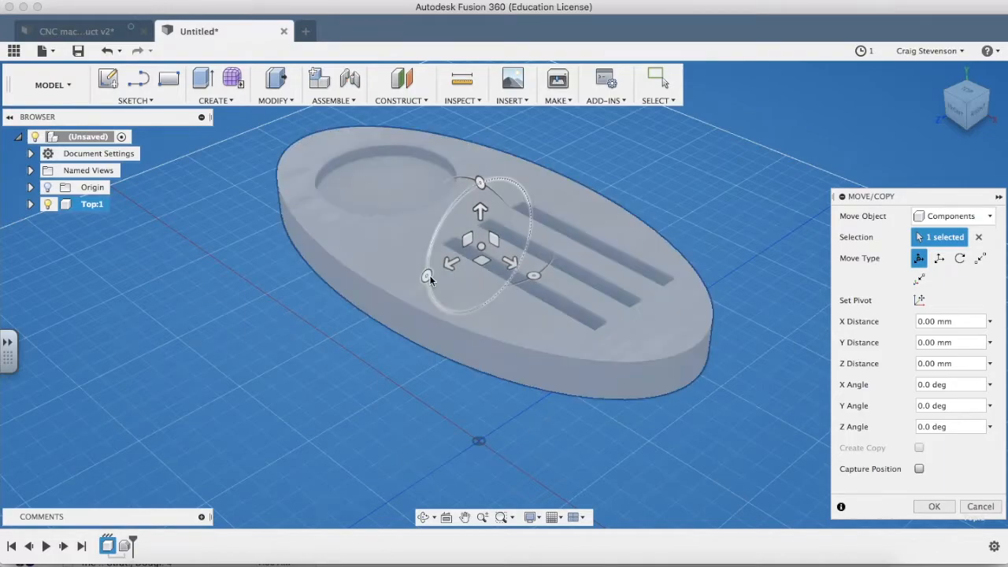
{"action": "mouse_move", "coordinate": [426, 275]}
{"action": "left_mouse_down"}
{"action": "mouse_move", "coordinate": [504, 156]}
{"action": "mouse_move", "coordinate": [488, 201]}
{"action": "mouse_move", "coordinate": [443, 236]}
{"action": "mouse_move", "coordinate": [423, 290]}
{"action": "left_mouse_up"}
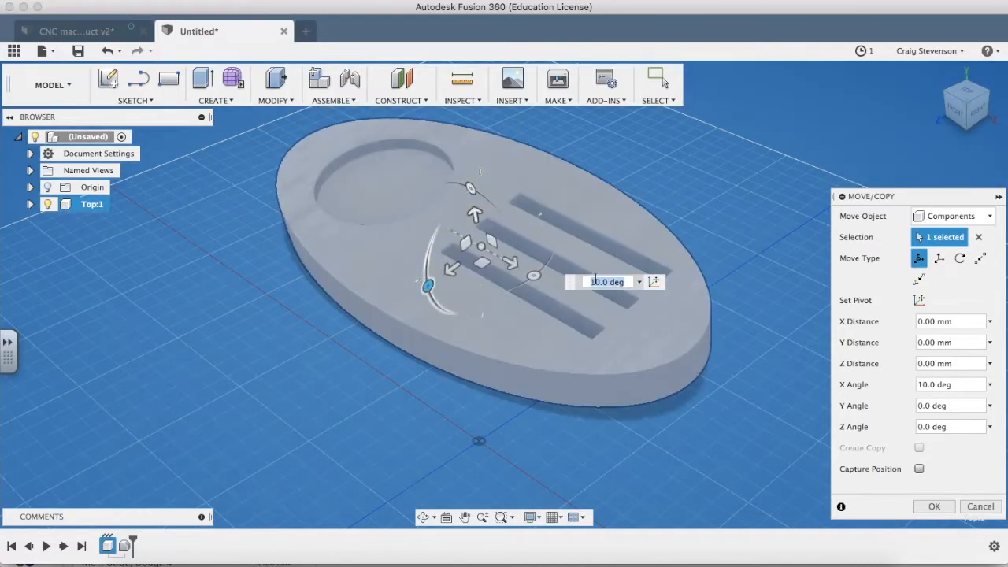
{"action": "type", "text": "0"}
{"action": "key", "text": "Return"}
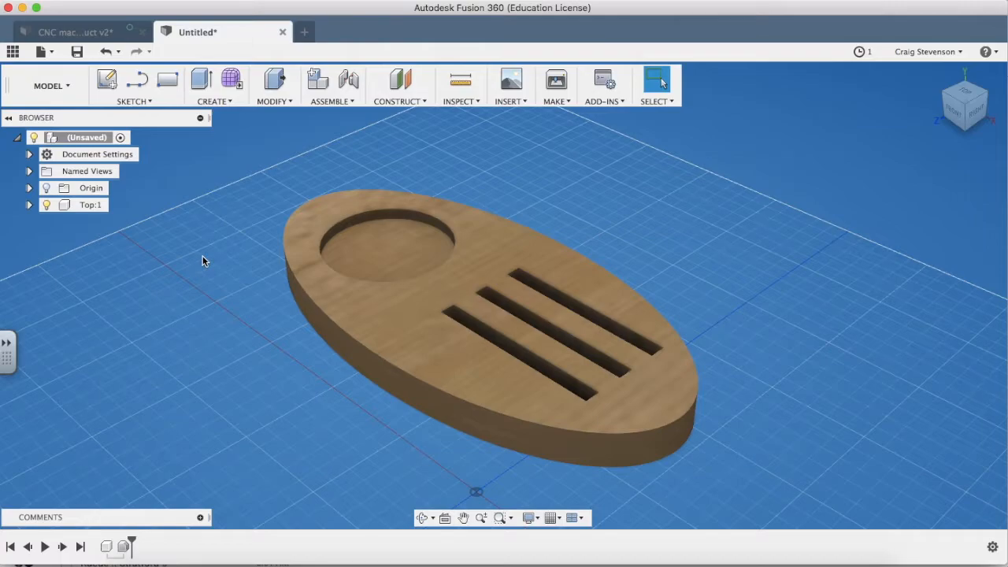
Step: Paste a second copy of the Top component into the untitled design
{"action": "left_click", "coordinate": [63, 32]}
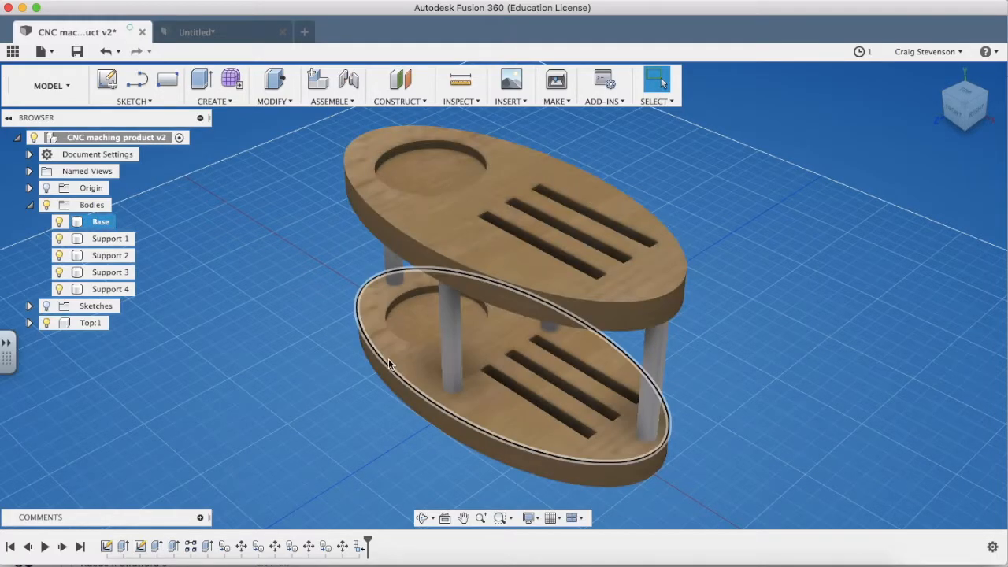
{"action": "left_click", "coordinate": [213, 30]}
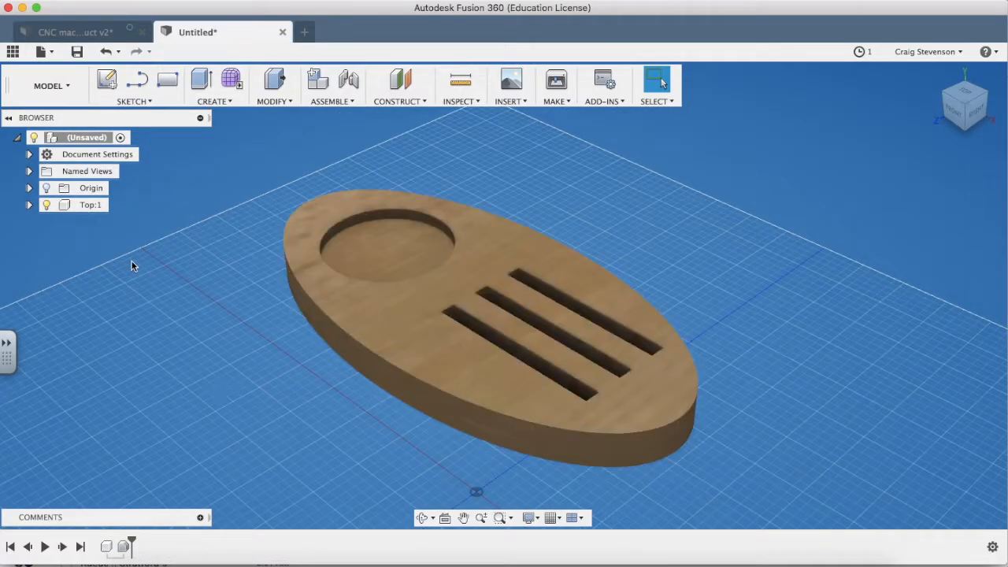
{"action": "left_click", "coordinate": [68, 211]}
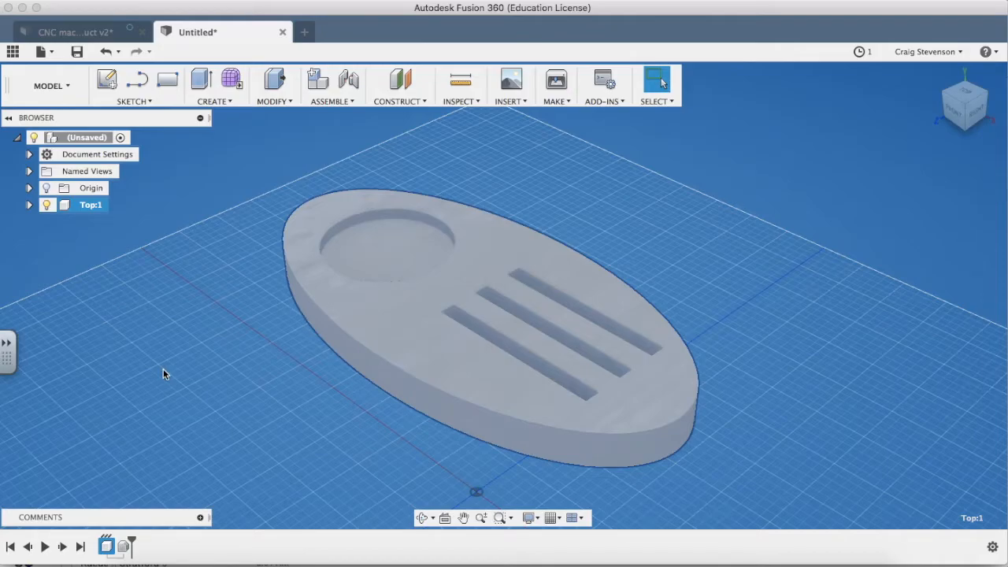
{"action": "key", "text": "super+v"}
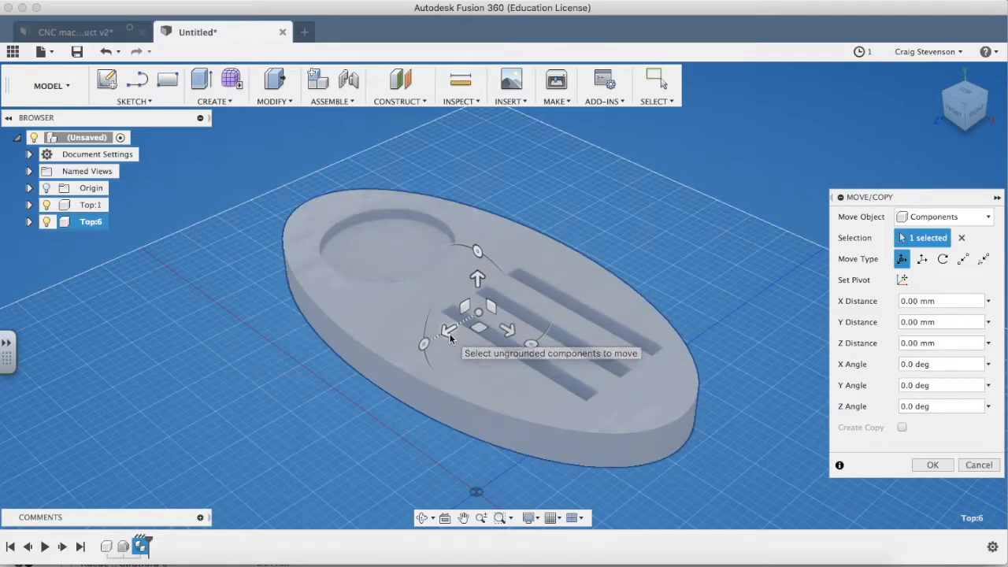
Step: Move the second Top copy along negative Z, leaving a small gap between the two oval plates, and accept the move
{"action": "left_click", "coordinate": [446, 332]}
{"action": "left_click_drag", "start_coordinate": [446, 332], "coordinate": [640, 218]}
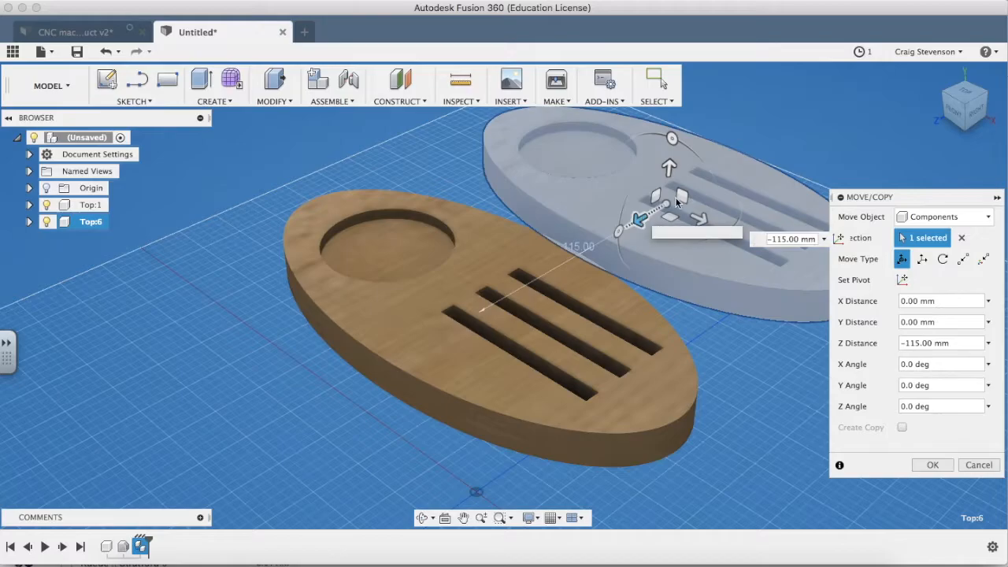
{"action": "left_click", "coordinate": [967, 95]}
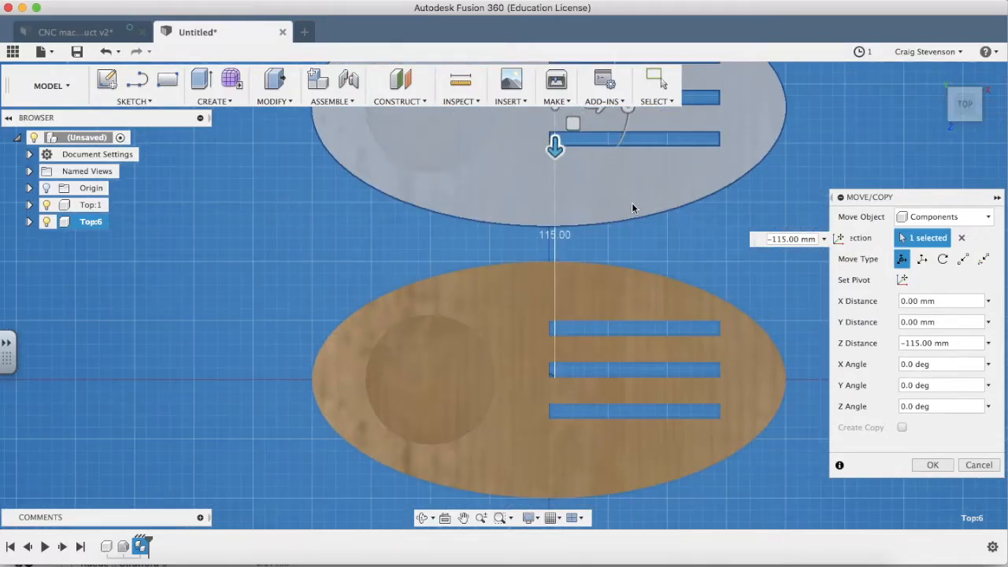
{"action": "left_click_drag", "start_coordinate": [523, 229], "coordinate": [523, 263]}
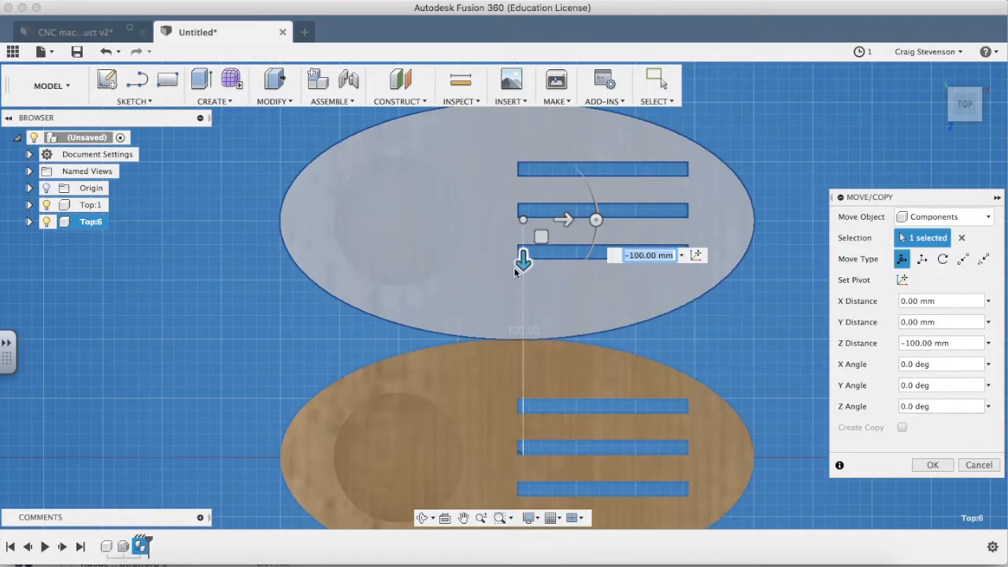
{"action": "left_click_drag", "start_coordinate": [523, 264], "coordinate": [523, 233]}
{"action": "key", "text": "Return"}
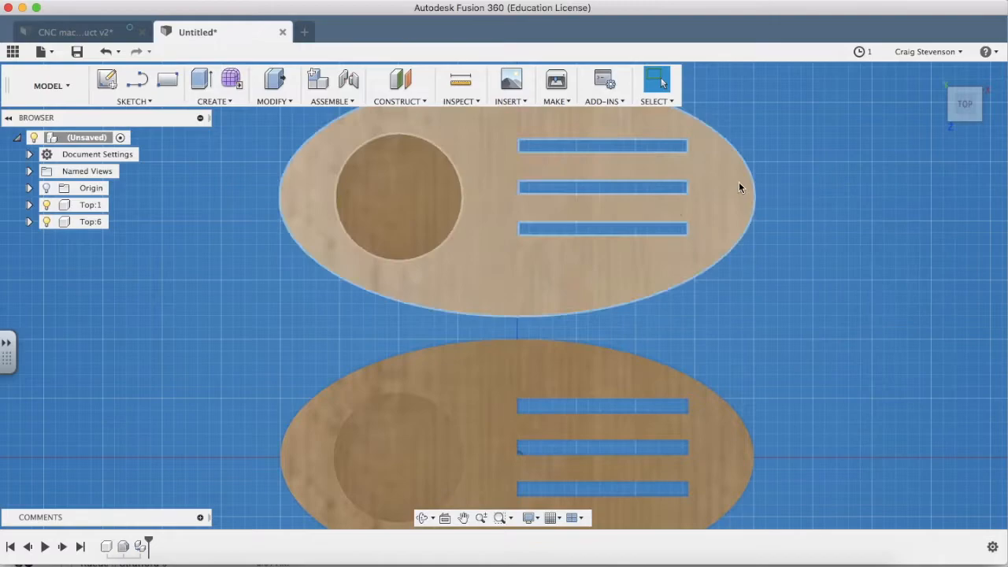
Step: Switch to the Manufacture workspace and start a new milling setup for the two plates
{"action": "left_click", "coordinate": [936, 77]}
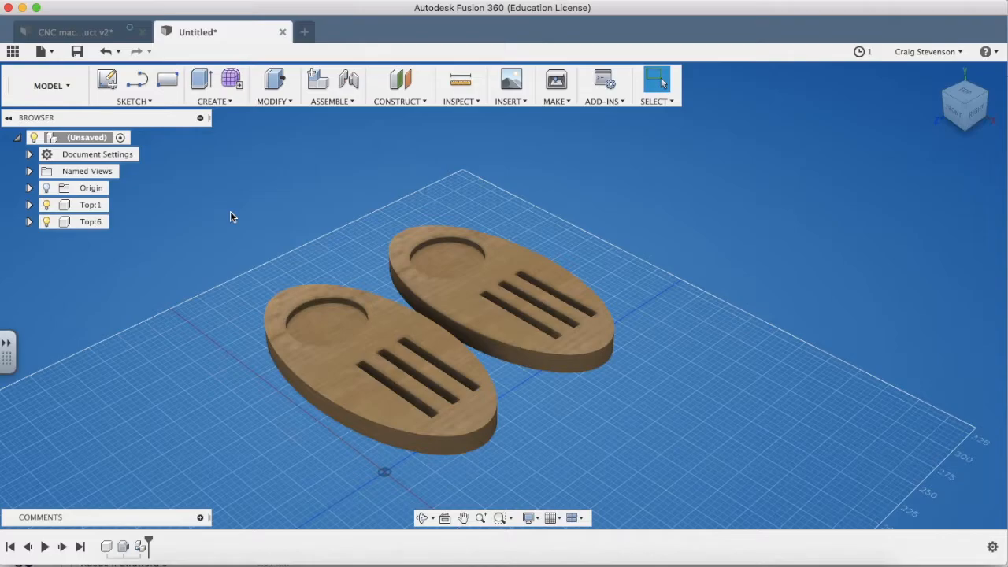
{"action": "left_click", "coordinate": [66, 85]}
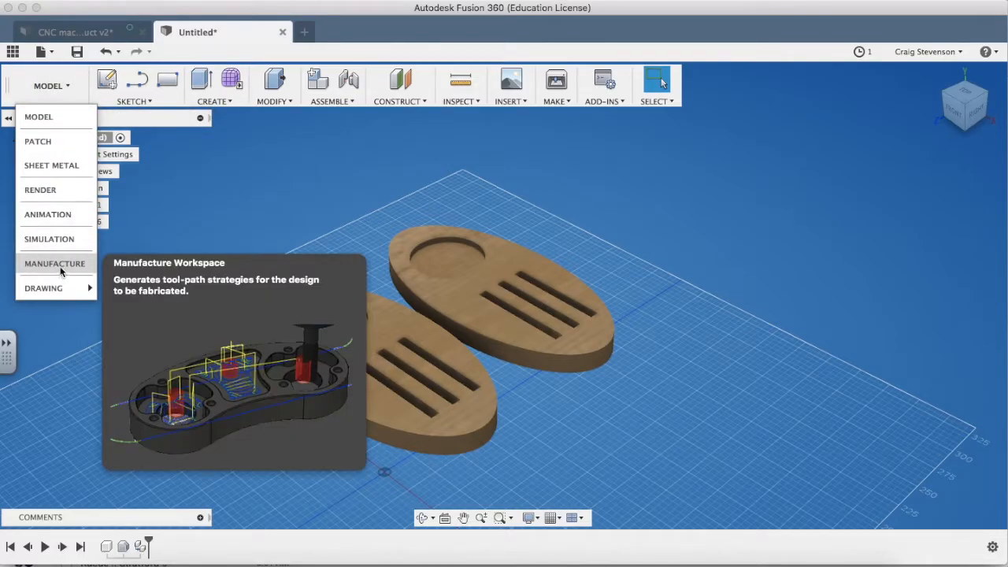
{"action": "left_click", "coordinate": [60, 271]}
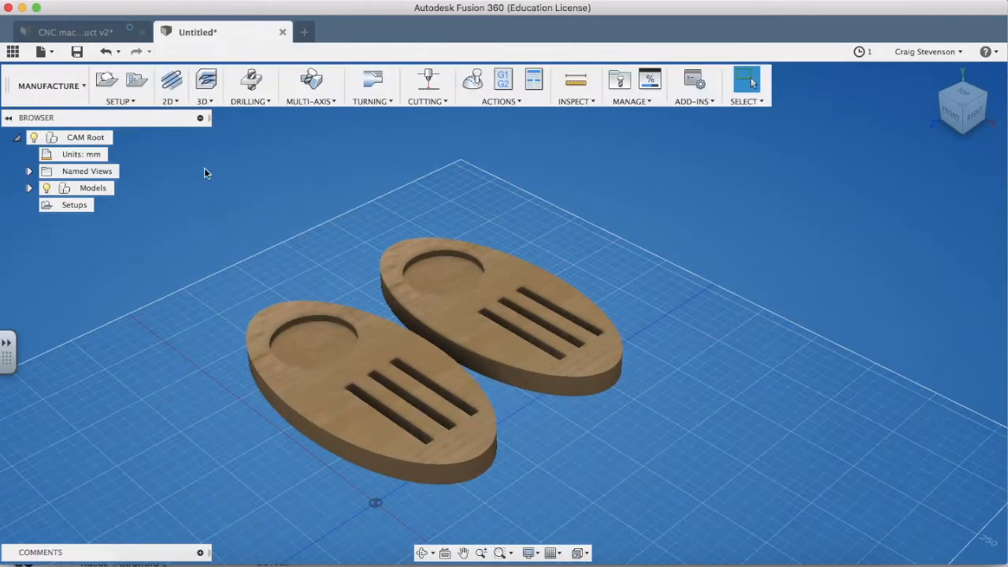
{"action": "left_click", "coordinate": [107, 82]}
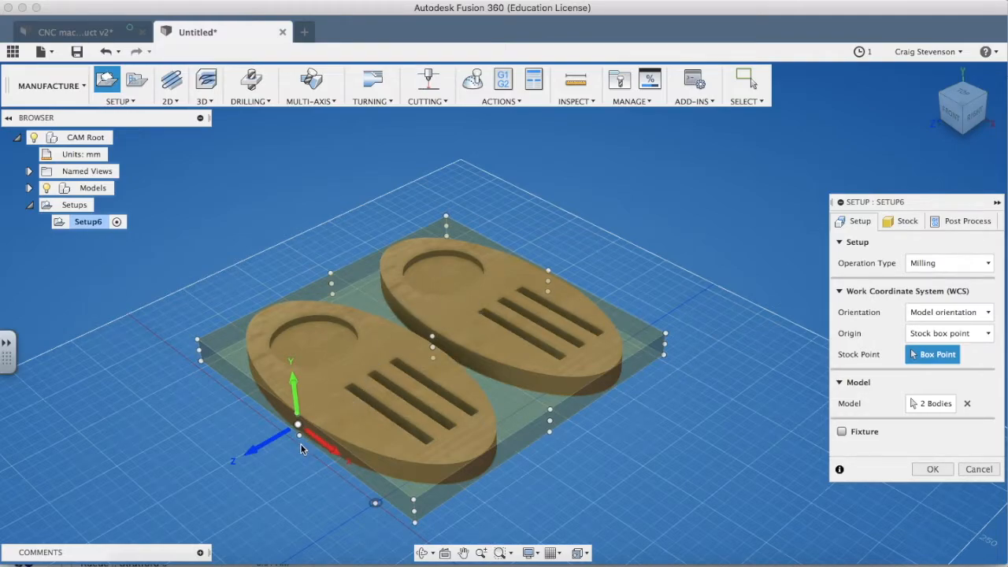
Step: Orient the setup with Select Z axis/plane & Y axis, using the vertical origin axis as the Z axis
{"action": "scroll", "coordinate": [303, 449], "scroll_direction": "down", "scroll_amount": 2}
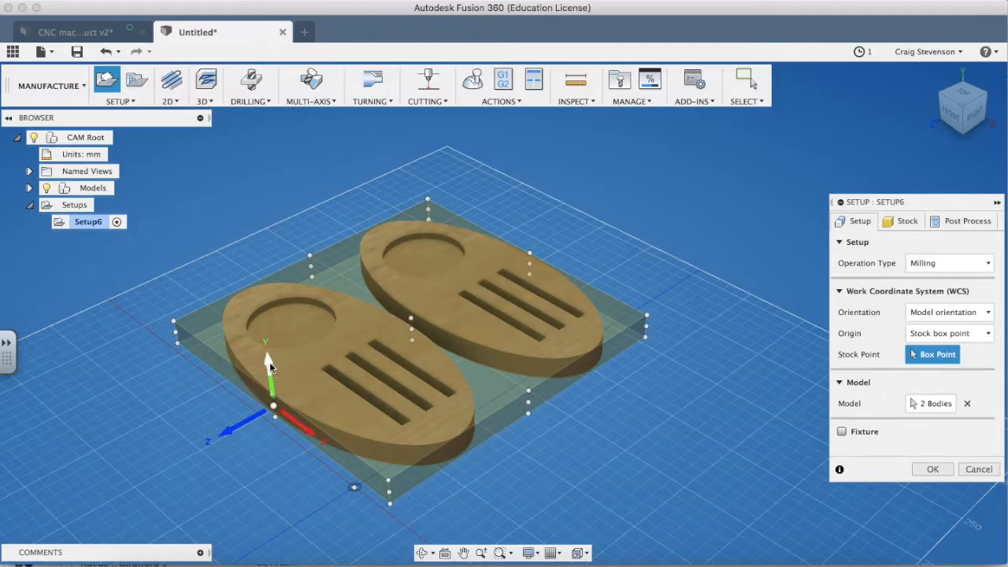
{"action": "left_click", "coordinate": [949, 318]}
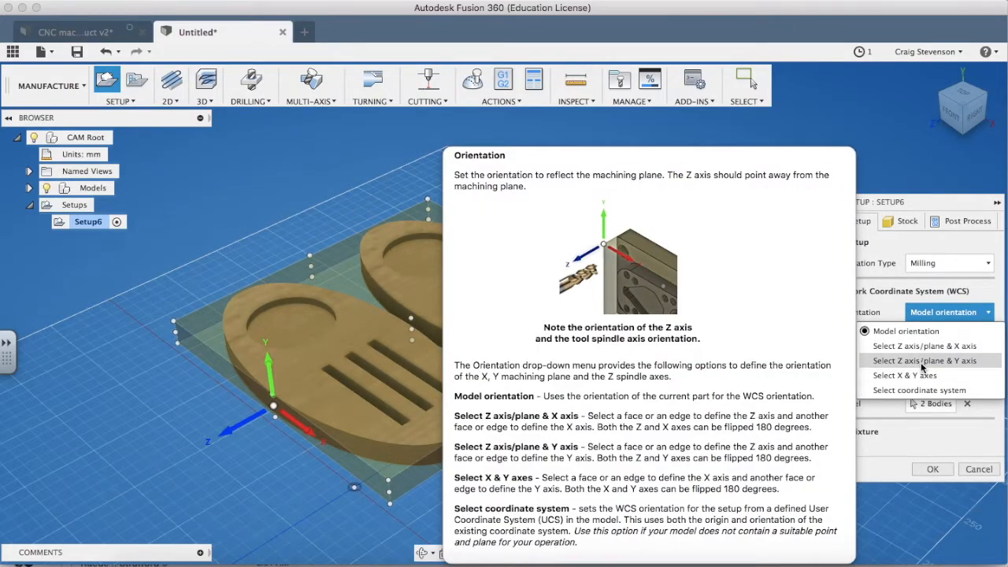
{"action": "left_click", "coordinate": [922, 361]}
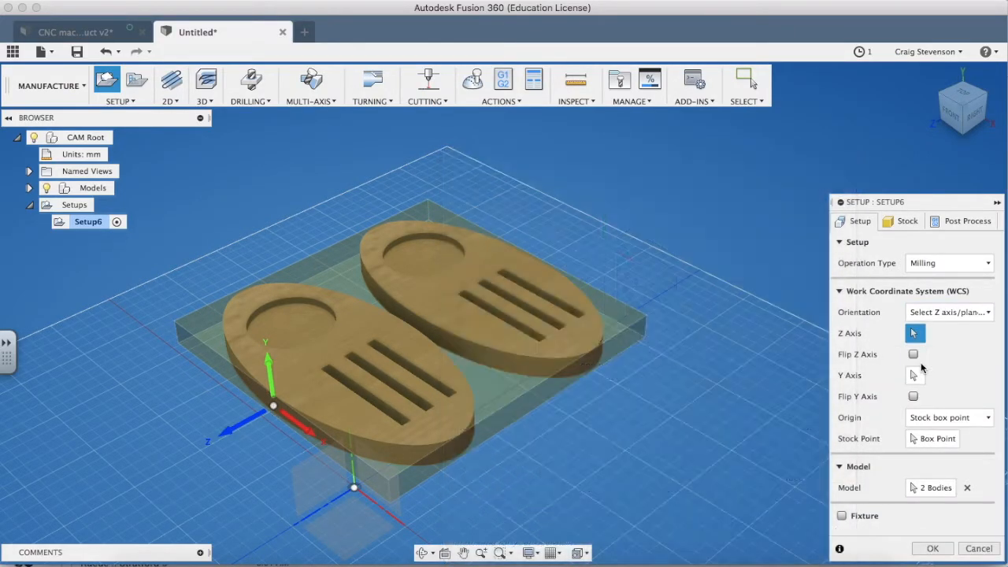
{"action": "left_click", "coordinate": [353, 465]}
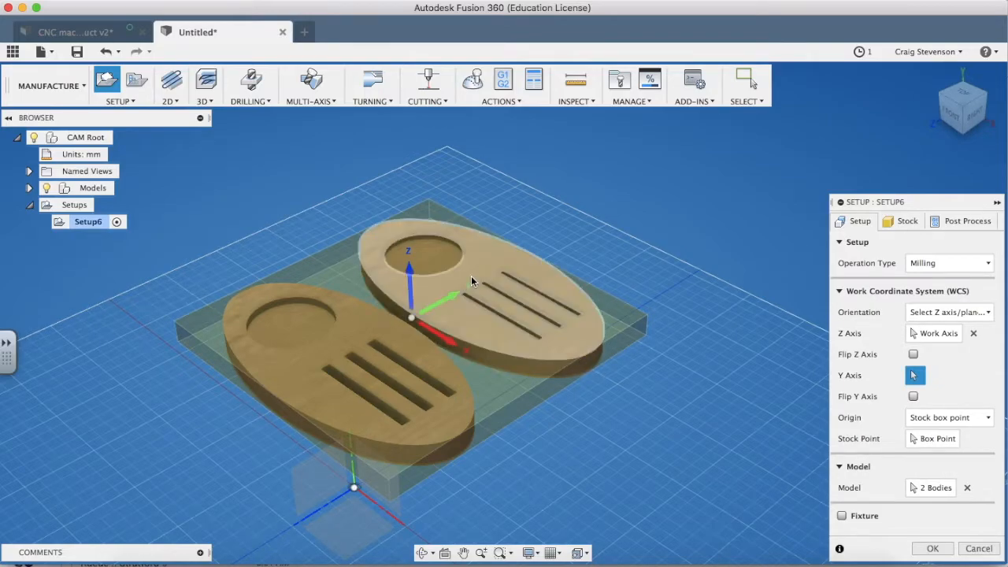
Step: Place the work coordinate origin on the stock box point at the upper front-left corner of the stock
{"action": "left_click", "coordinate": [927, 443]}
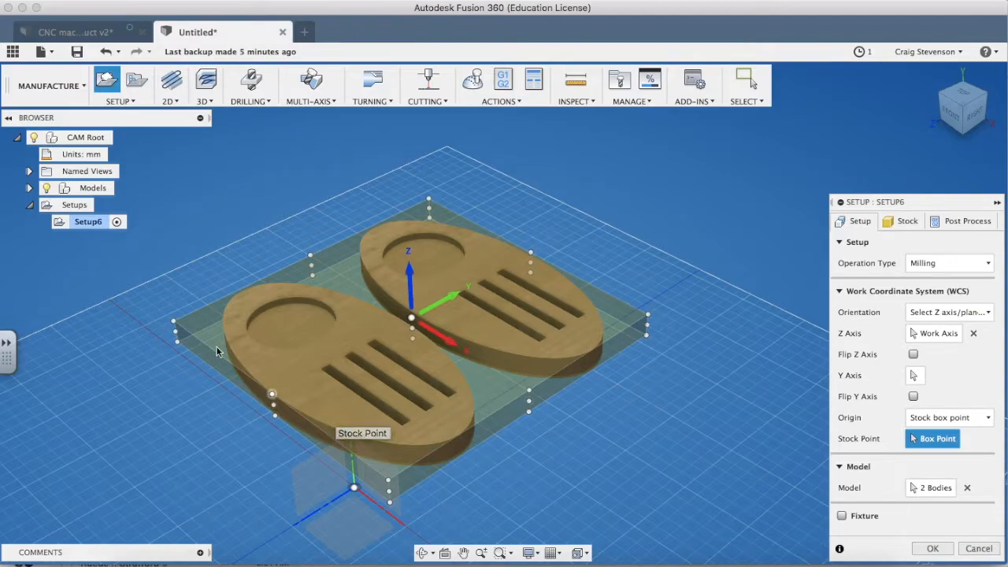
{"action": "left_click", "coordinate": [174, 322]}
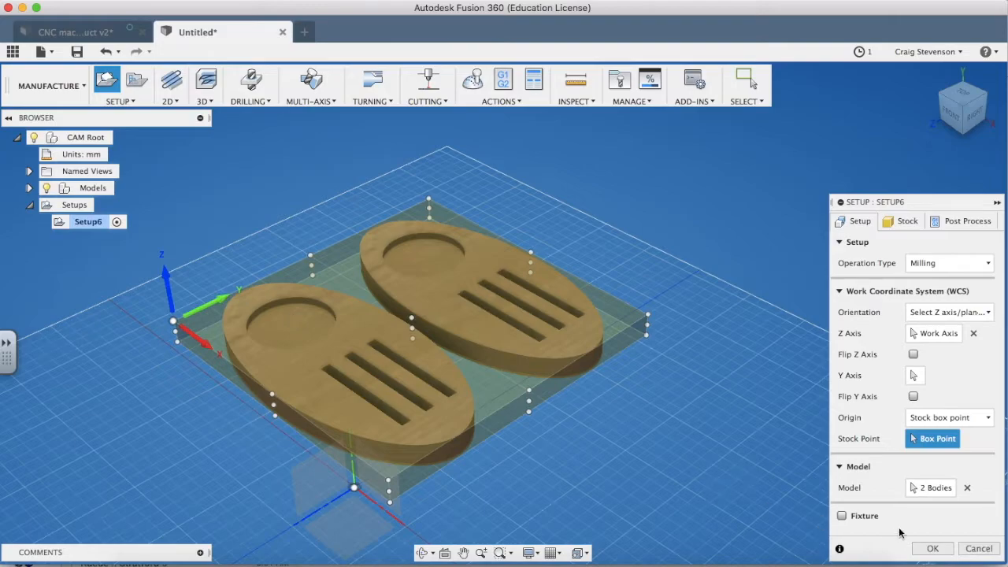
{"action": "left_click", "coordinate": [932, 549]}
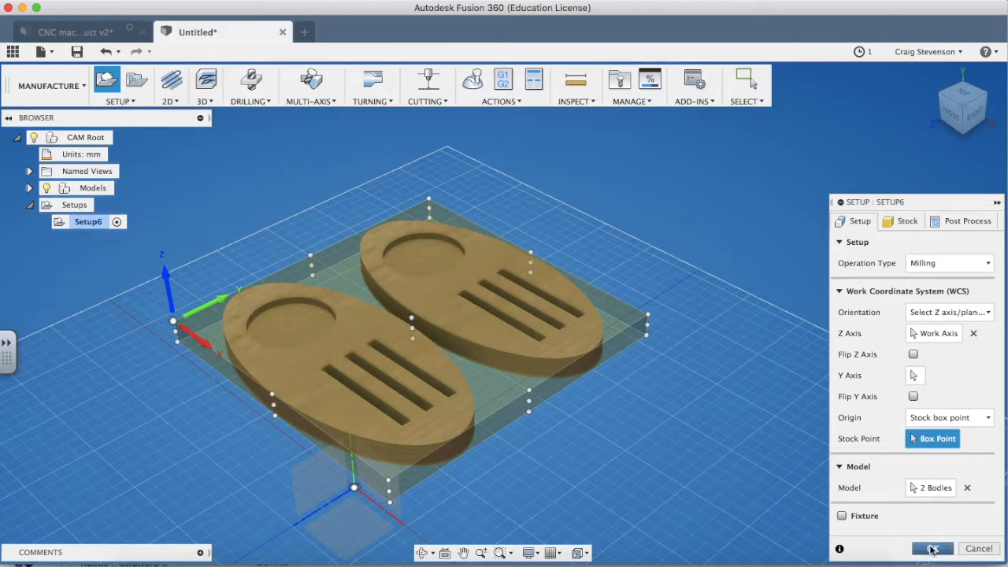
Step: Set the stock side offset to 6 mm, accept the setup, and select it to display its stock
{"action": "left_click", "coordinate": [904, 227]}
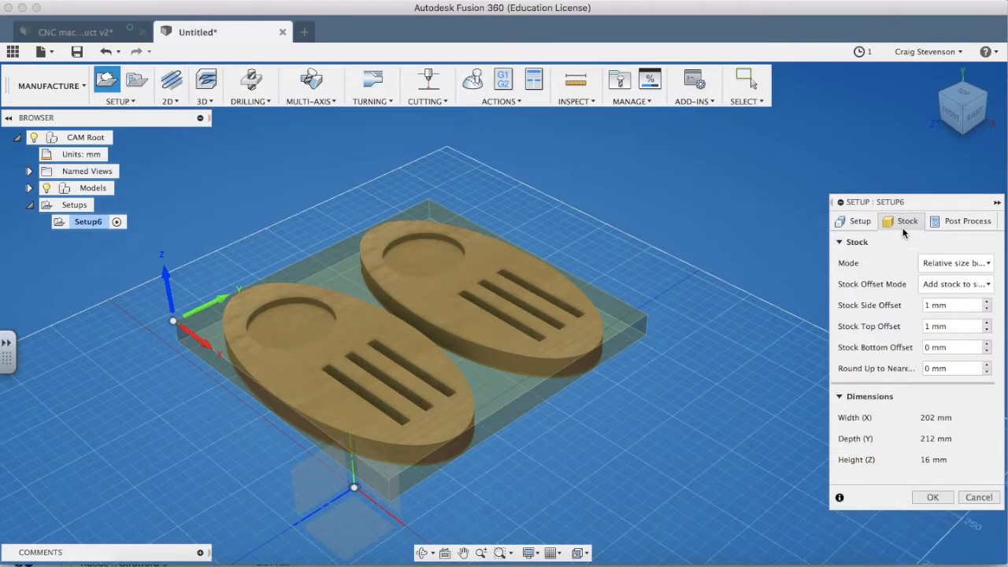
{"action": "left_click", "coordinate": [961, 94]}
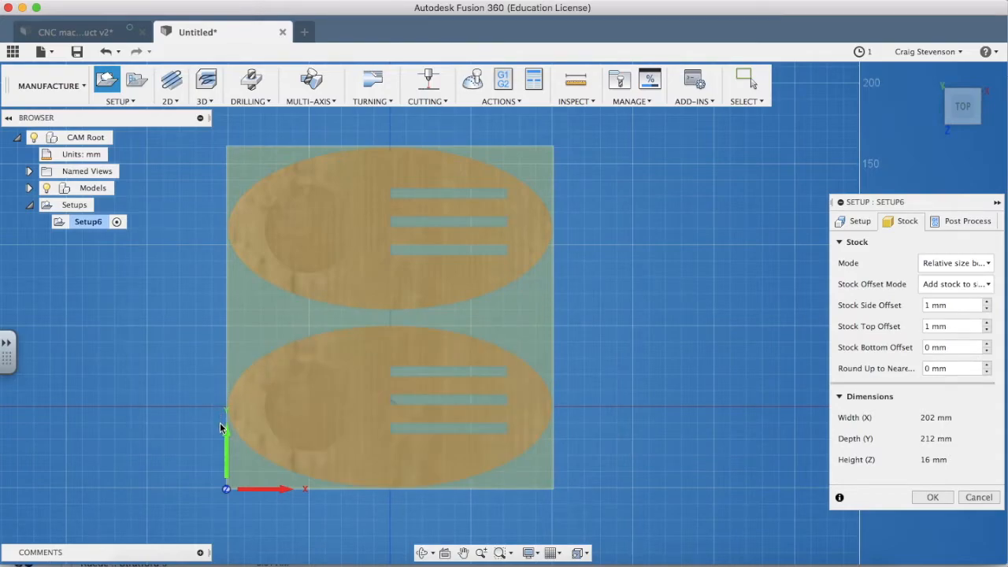
{"action": "left_click", "coordinate": [929, 306]}
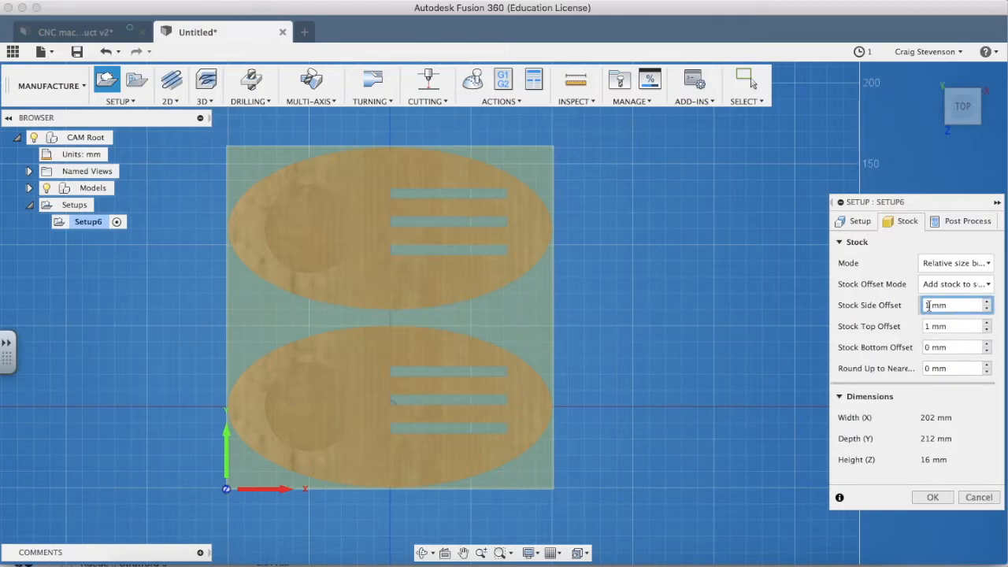
{"action": "type", "text": "6"}
{"action": "key", "text": "Return"}
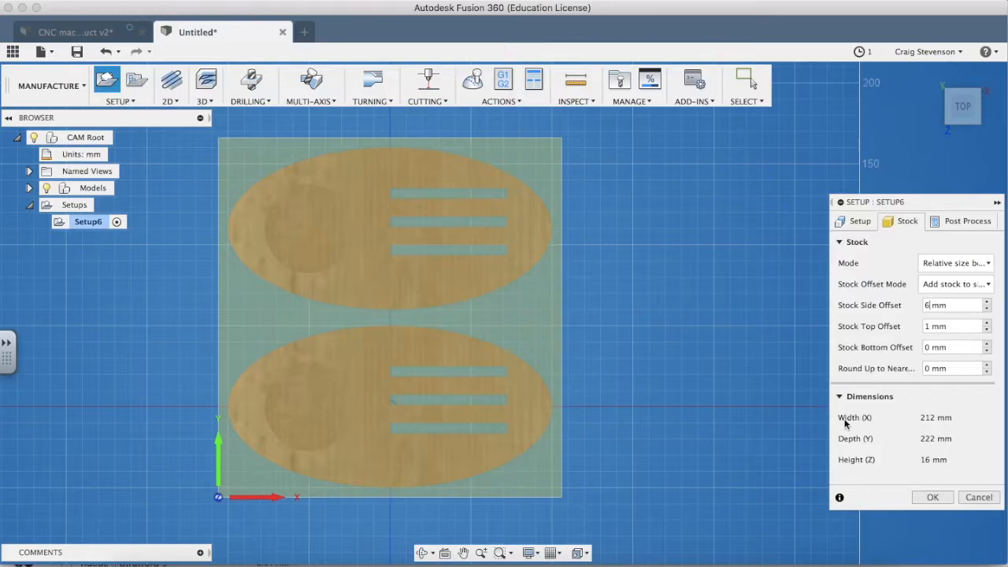
{"action": "left_click", "coordinate": [934, 498]}
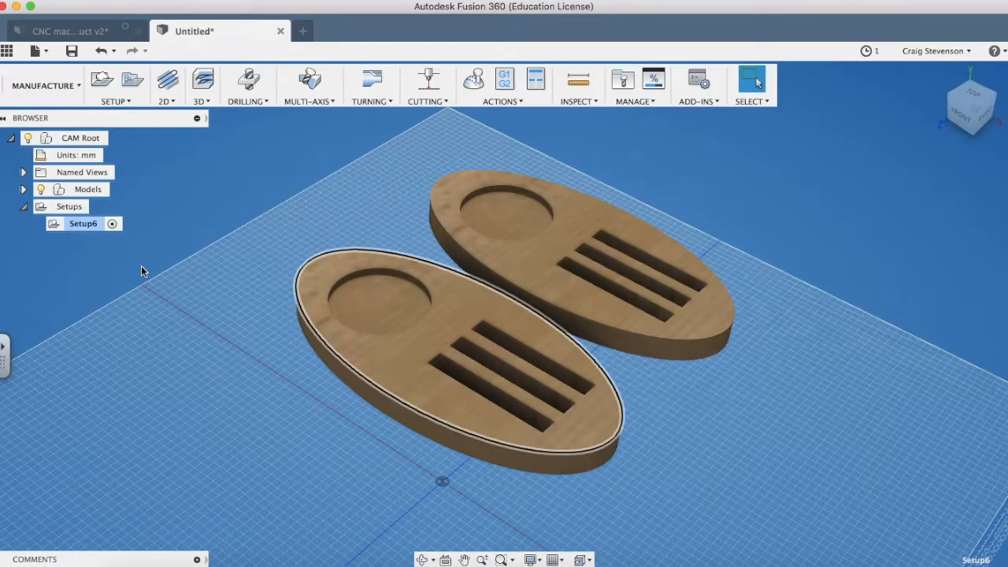
{"action": "left_click", "coordinate": [78, 224]}
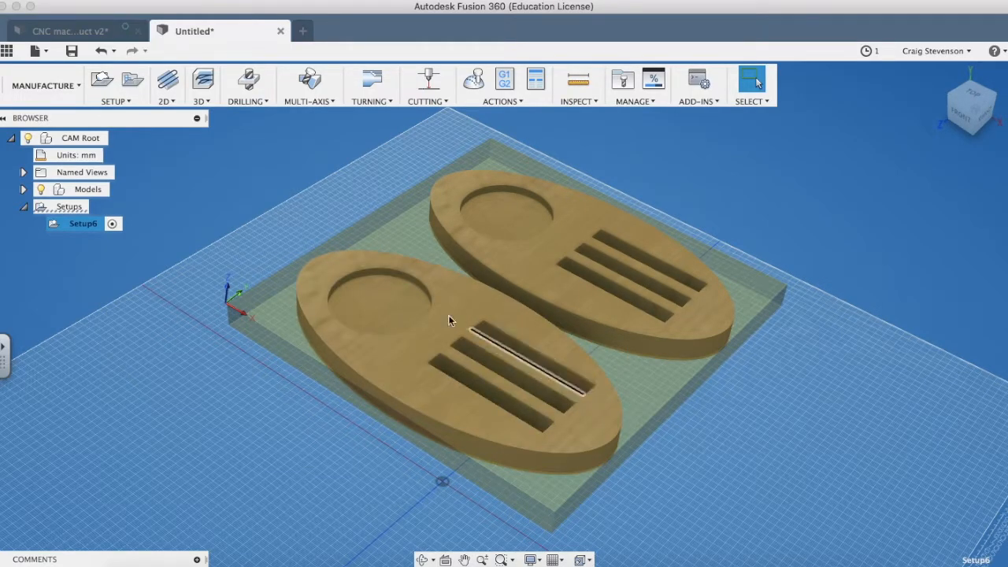
Step: Start a 2D Pocket operation and select the floors of the circular recesses on both plates as the pocket geometry
{"action": "left_click", "coordinate": [167, 101]}
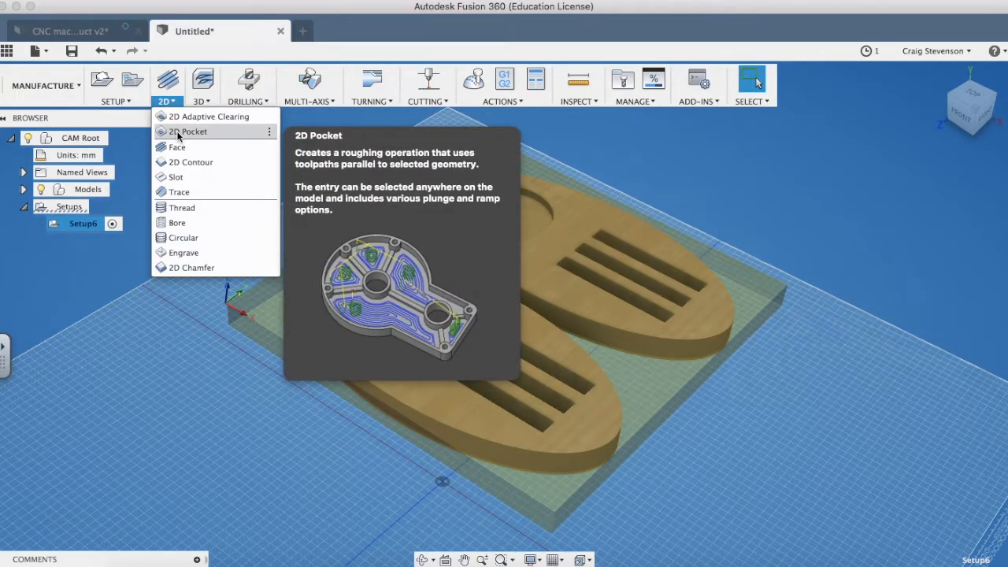
{"action": "left_click", "coordinate": [178, 133]}
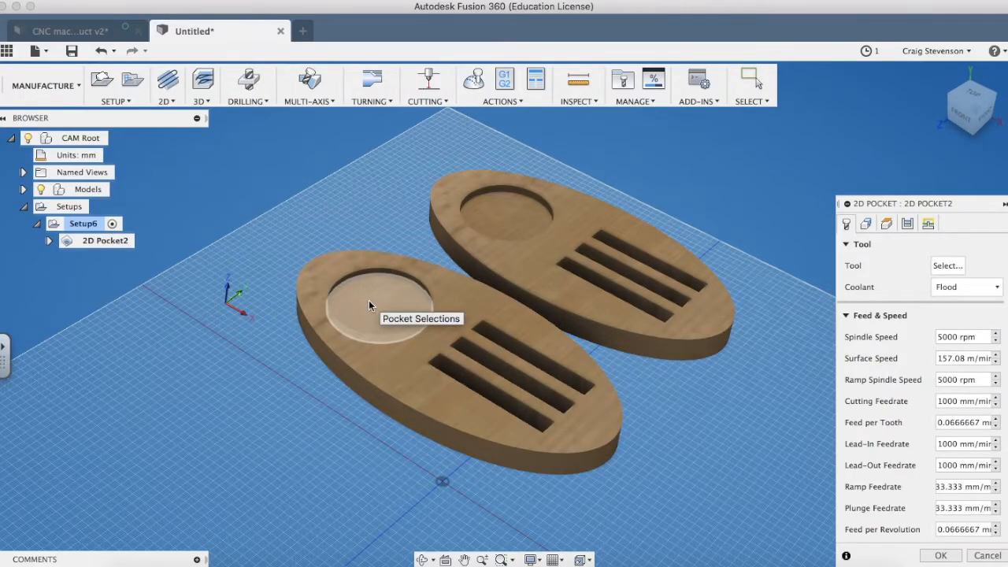
{"action": "left_click", "coordinate": [368, 300]}
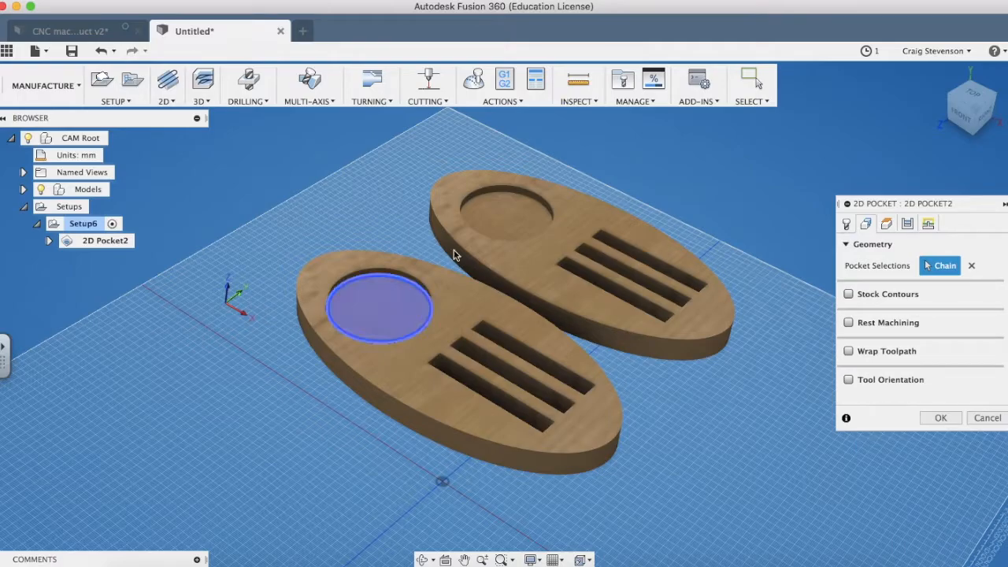
{"action": "left_click", "coordinate": [498, 226]}
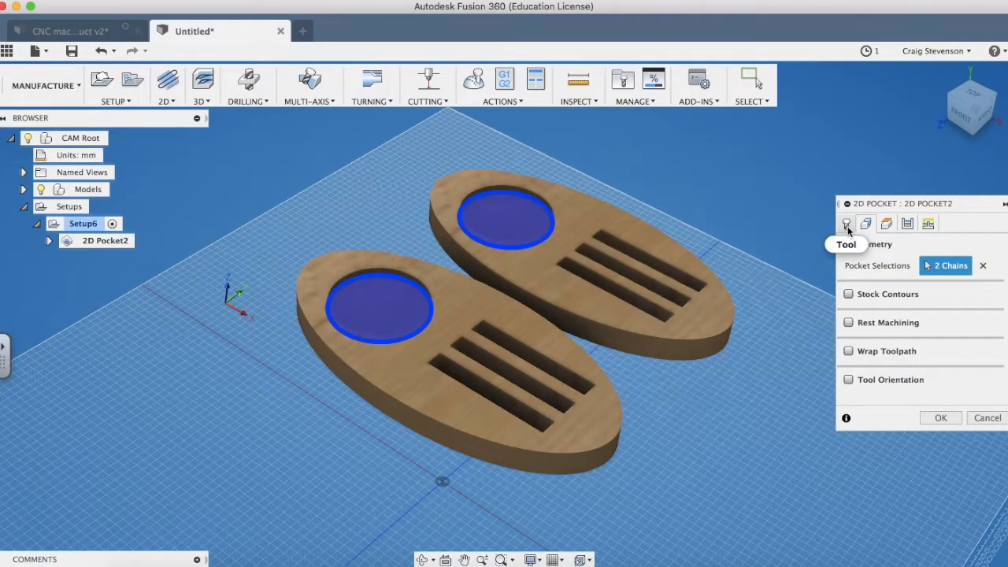
Step: Filter the tools to the Flat milling type and assign the Ø6 mm flat endmill from the Metric - Aluminum sample library to the pocket
{"action": "left_click", "coordinate": [847, 225]}
{"action": "left_click", "coordinate": [947, 266]}
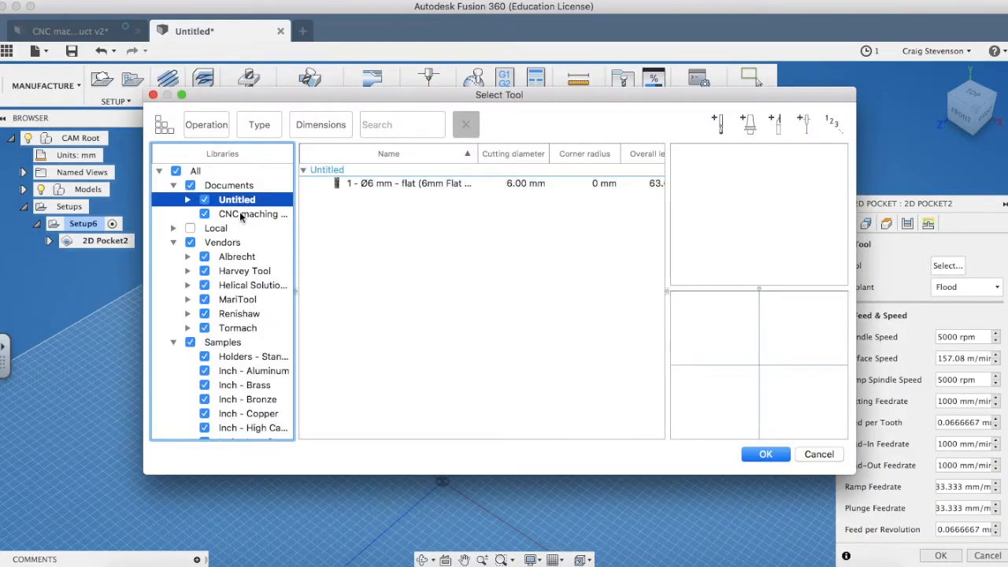
{"action": "left_click", "coordinate": [259, 124]}
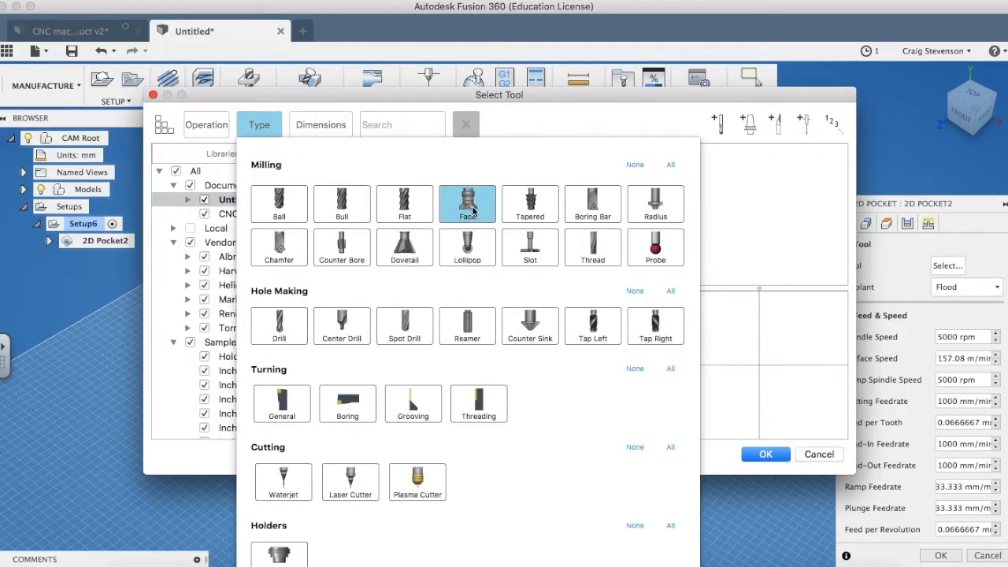
{"action": "left_click", "coordinate": [404, 206]}
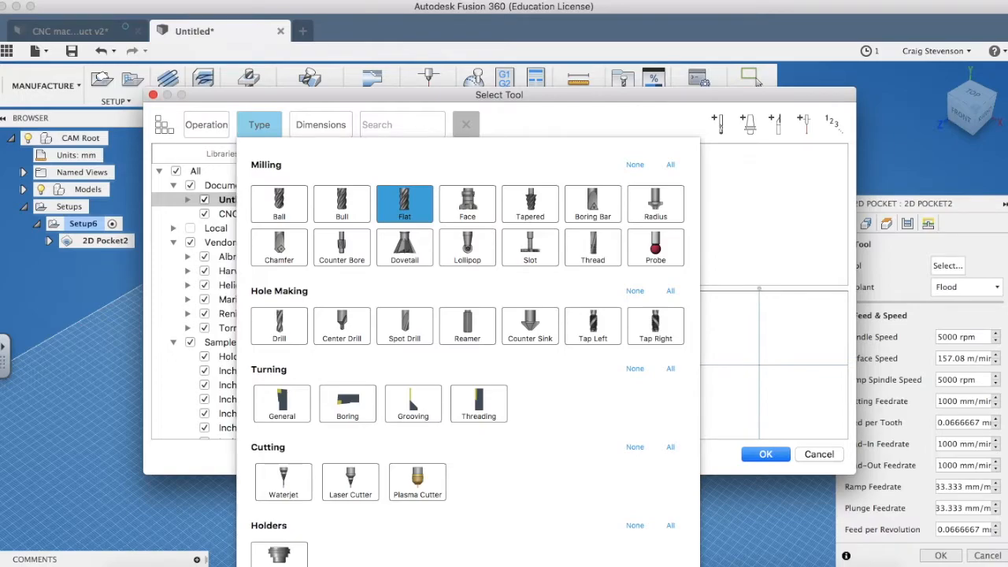
{"action": "scroll", "coordinate": [242, 346], "scroll_direction": "down", "scroll_amount": 5}
{"action": "scroll", "coordinate": [242, 347], "scroll_direction": "down", "scroll_amount": 3}
{"action": "left_click", "coordinate": [254, 258]}
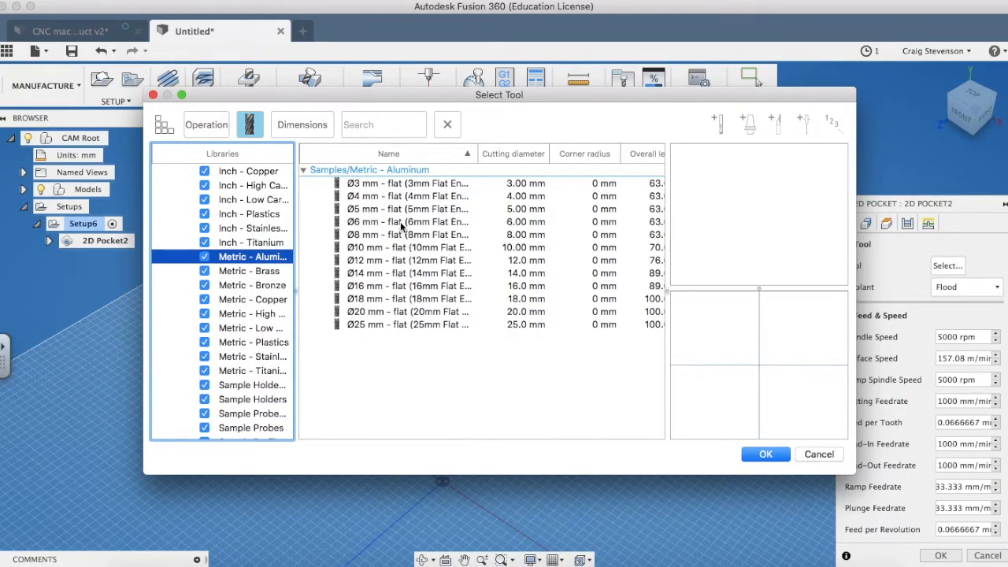
{"action": "left_click", "coordinate": [402, 224]}
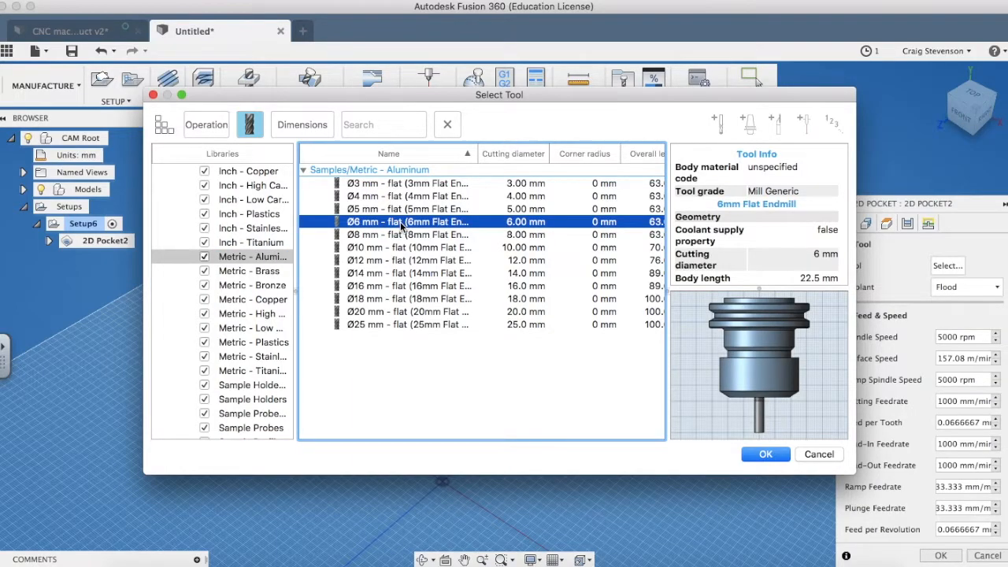
{"action": "left_click", "coordinate": [763, 458]}
{"action": "left_click", "coordinate": [763, 459]}
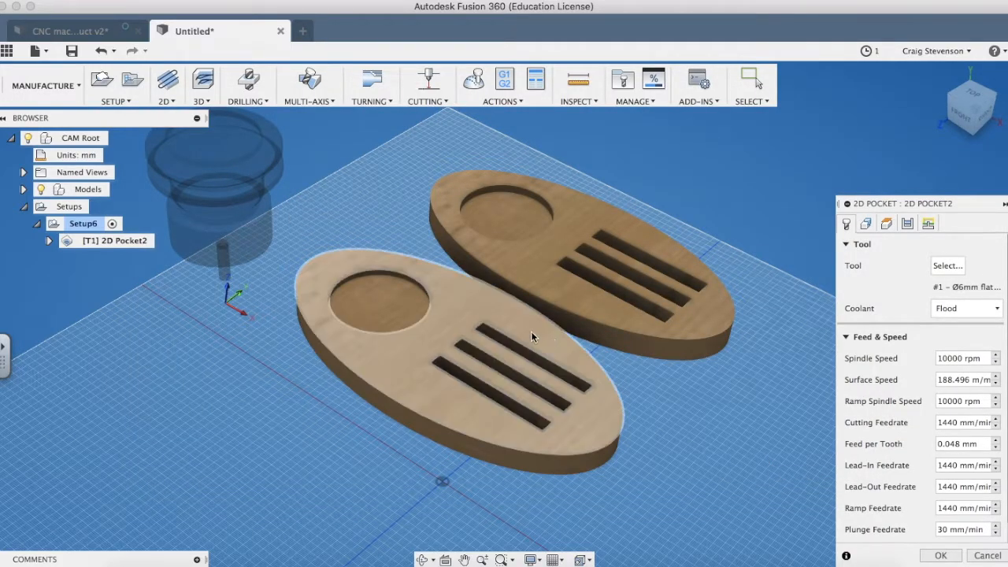
{"action": "left_click", "coordinate": [502, 345]}
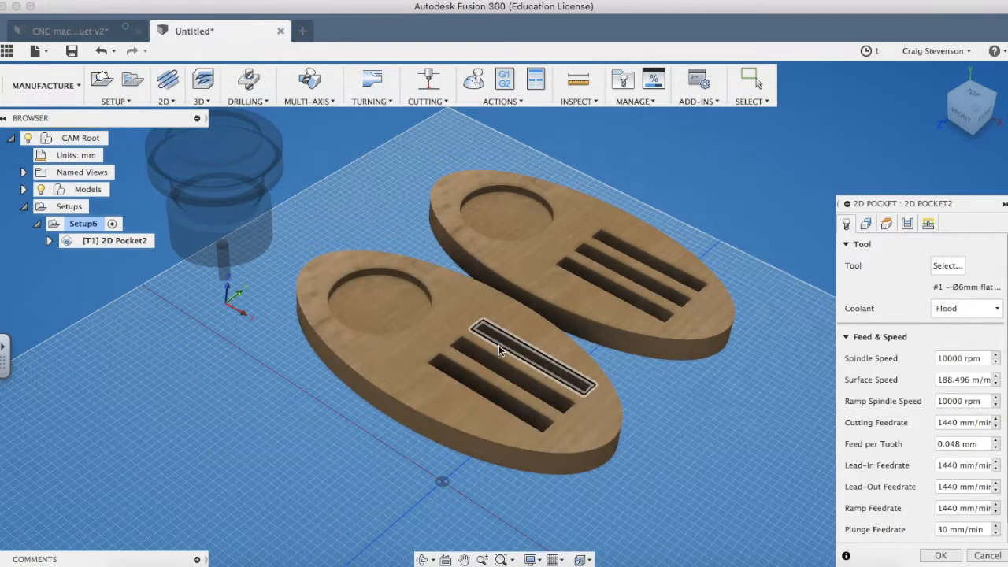
{"action": "left_click", "coordinate": [486, 361]}
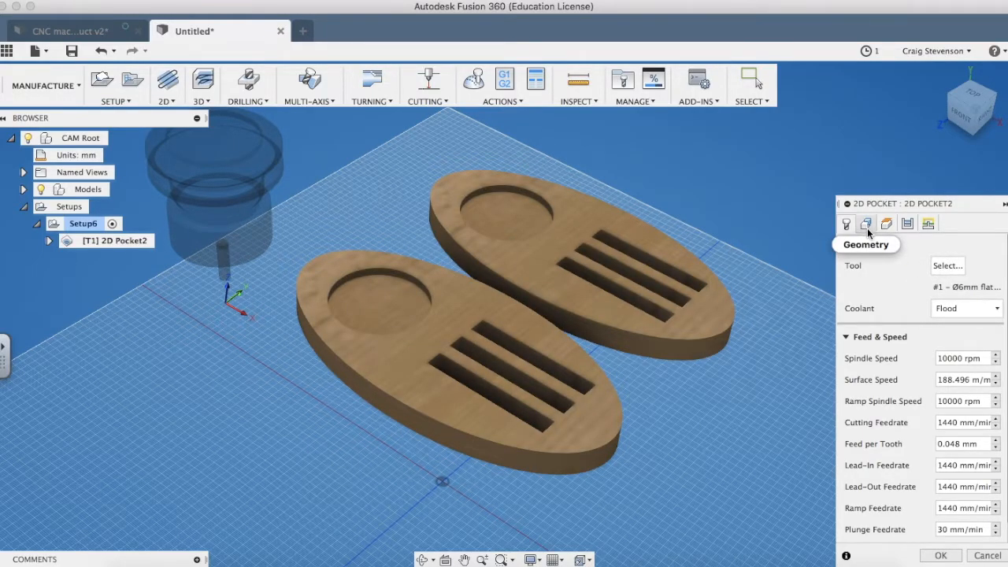
Step: Set the pocket operation's coolant to Disabled and turn off Stock to Leave in its passes
{"action": "left_click", "coordinate": [966, 308]}
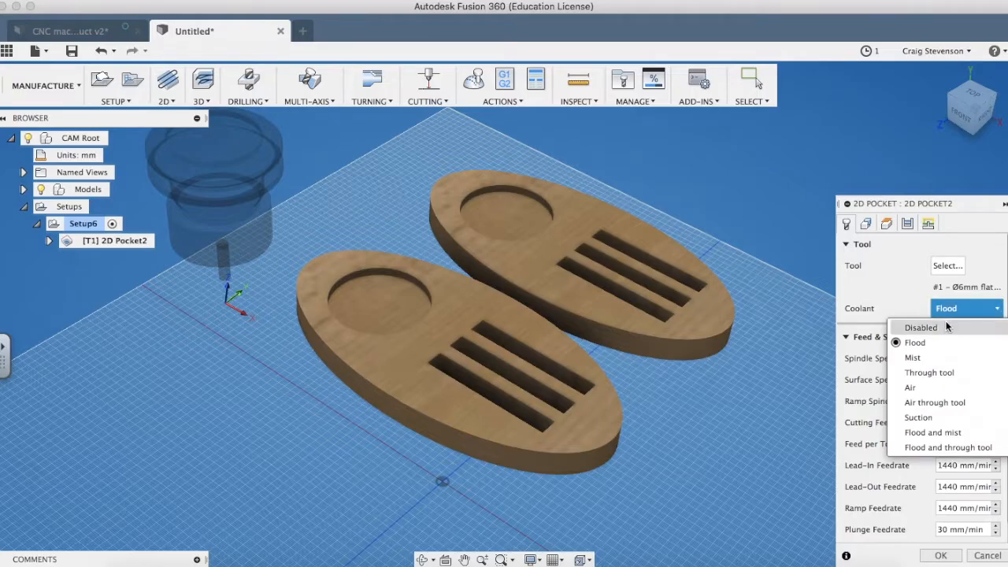
{"action": "left_click", "coordinate": [939, 327]}
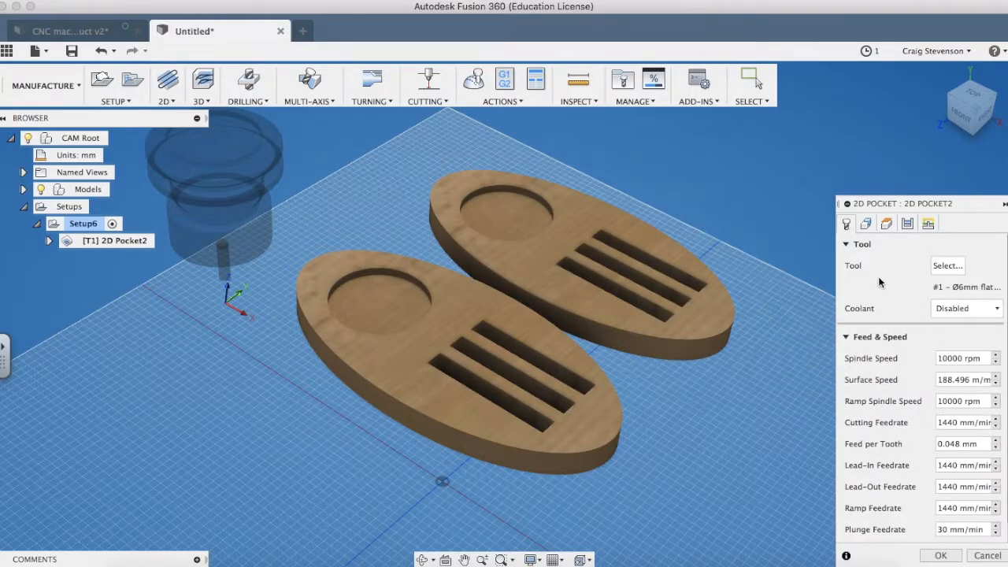
{"action": "left_click", "coordinate": [907, 225]}
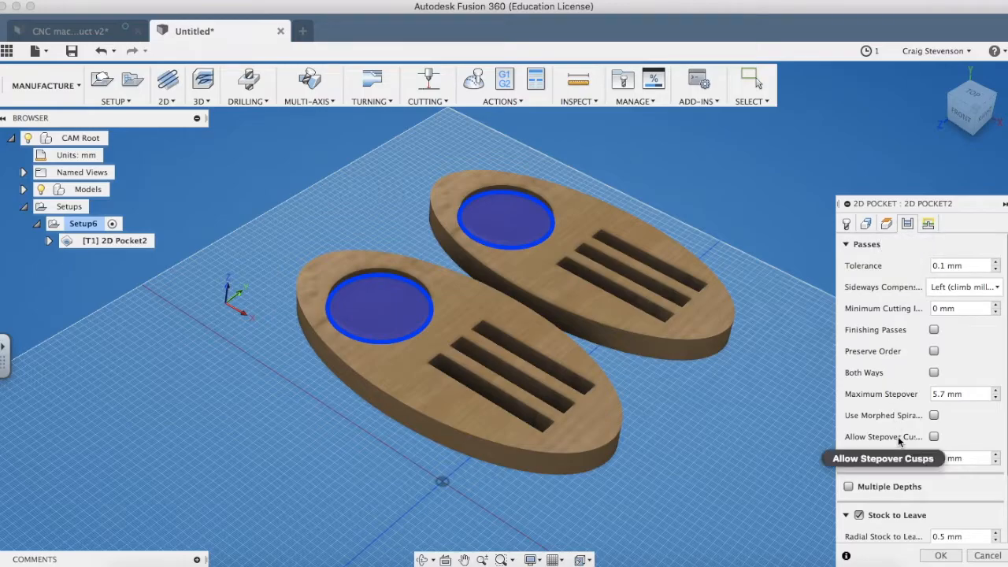
{"action": "scroll", "coordinate": [898, 436], "scroll_direction": "down", "scroll_amount": 3}
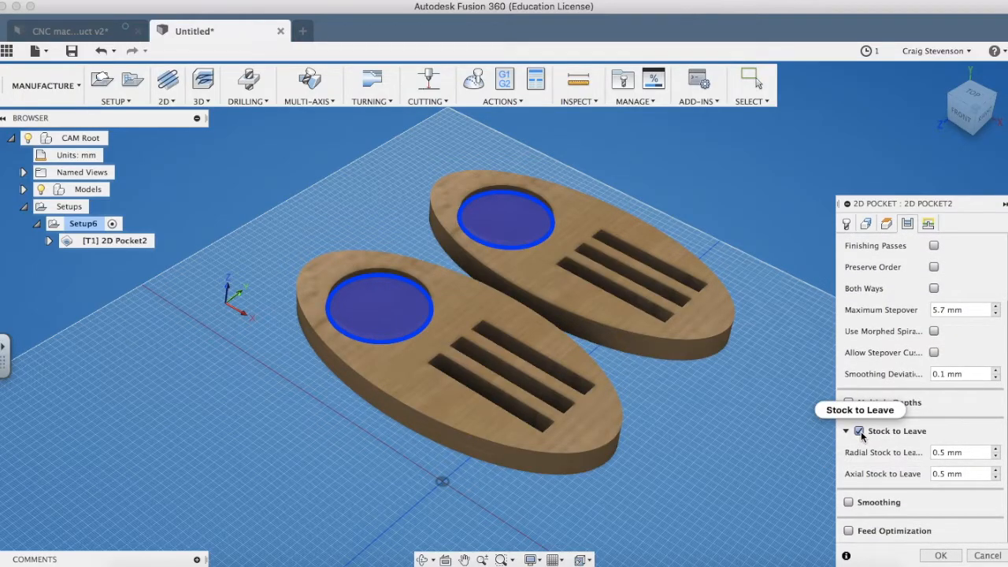
{"action": "left_click", "coordinate": [859, 432]}
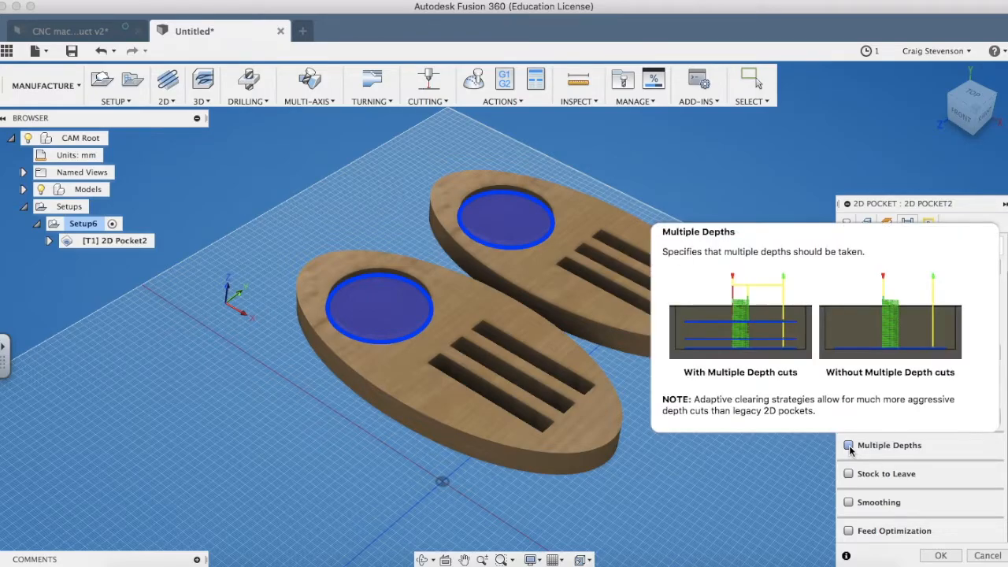
Step: Enable Multiple Depths with a maximum roughing stepdown of 6 mm and accept the pocket operation
{"action": "left_click", "coordinate": [850, 447]}
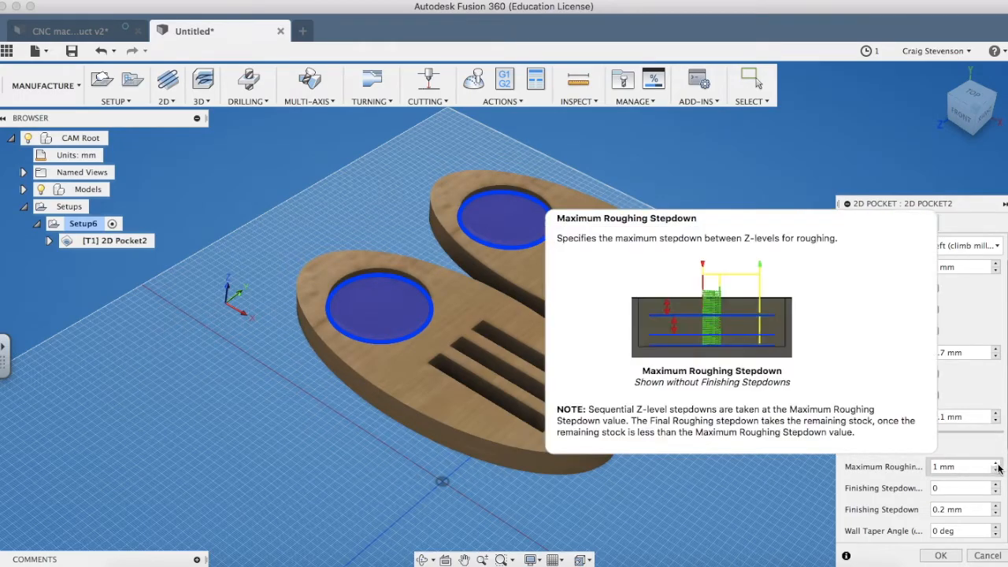
{"action": "left_click", "coordinate": [936, 467]}
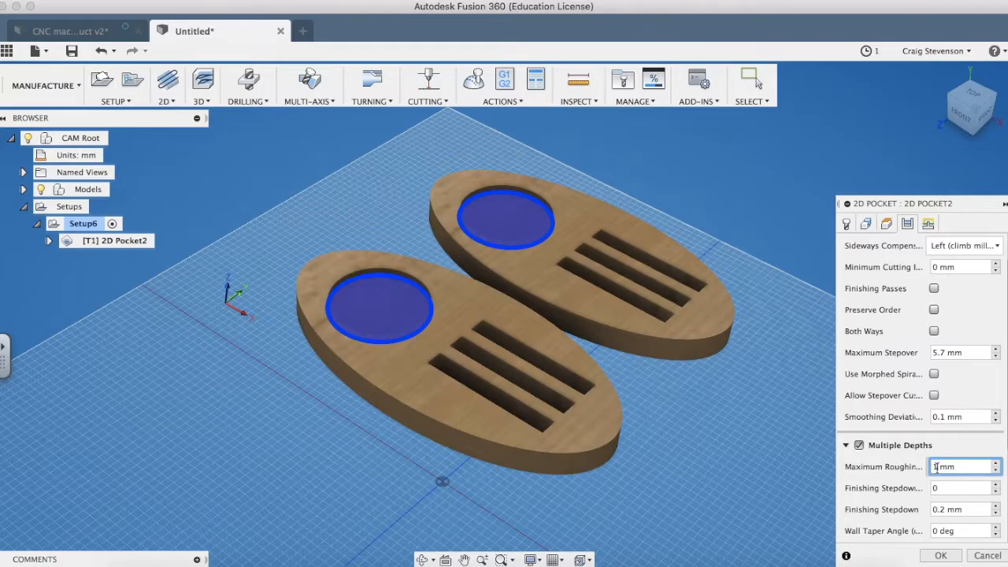
{"action": "key", "text": "BackSpace"}
{"action": "type", "text": "6"}
{"action": "key", "text": "Return"}
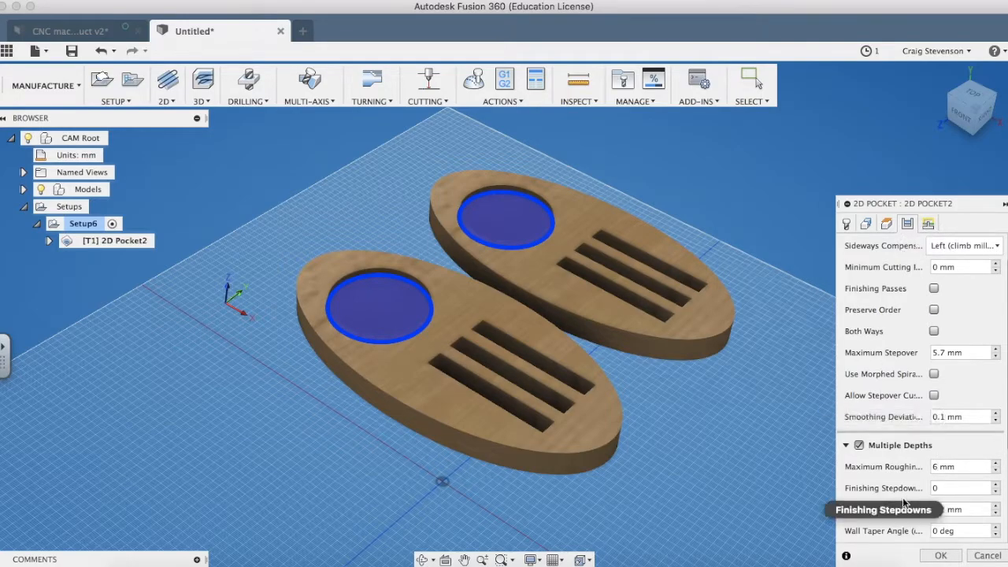
{"action": "left_click", "coordinate": [934, 556]}
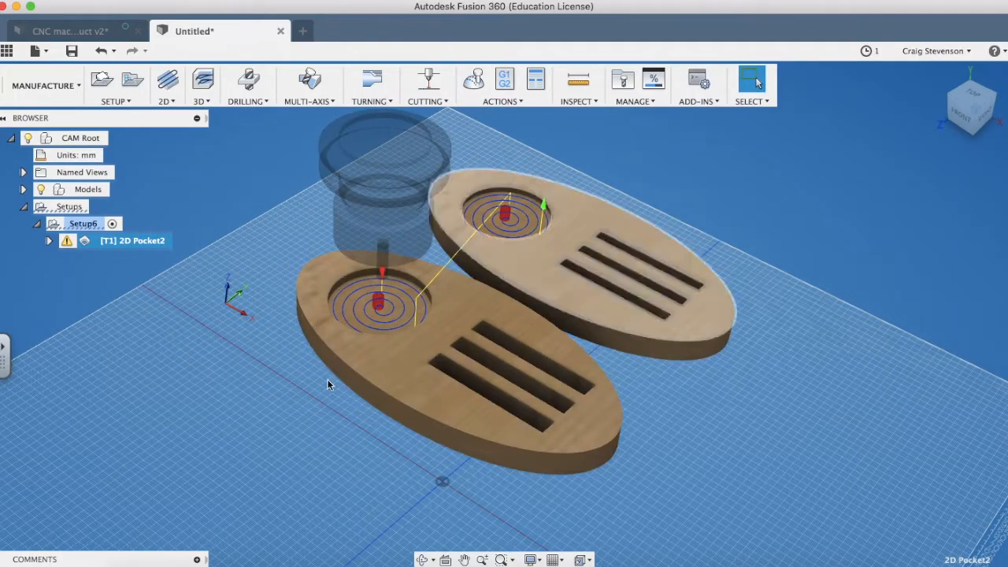
Step: Start a 2D Contour operation and select the bottom edges of all six rectangular slots across both plates
{"action": "scroll", "coordinate": [351, 395], "scroll_direction": "up", "scroll_amount": 10, "text": "shift"}
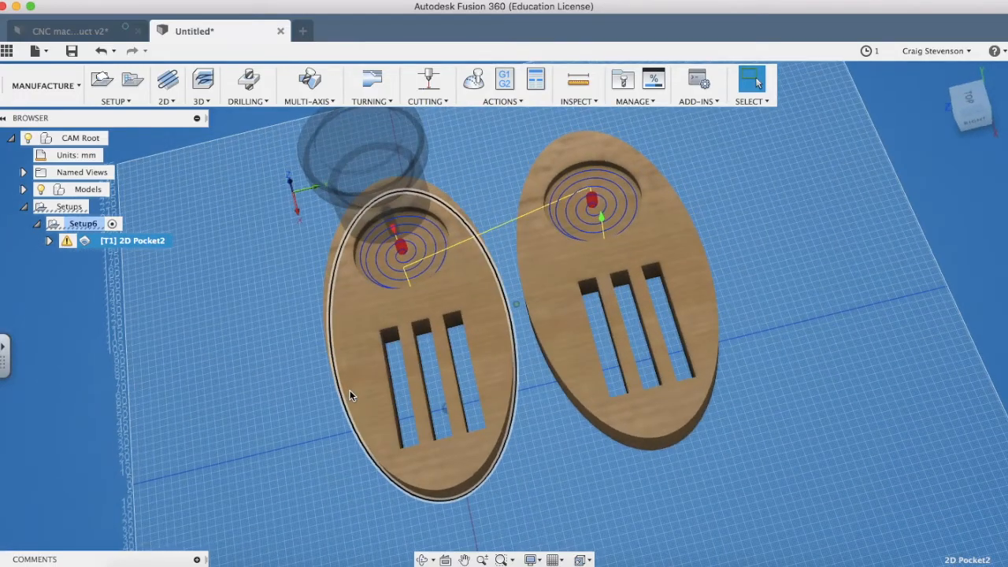
{"action": "scroll", "coordinate": [352, 396], "scroll_direction": "left", "scroll_amount": 5, "text": "shift"}
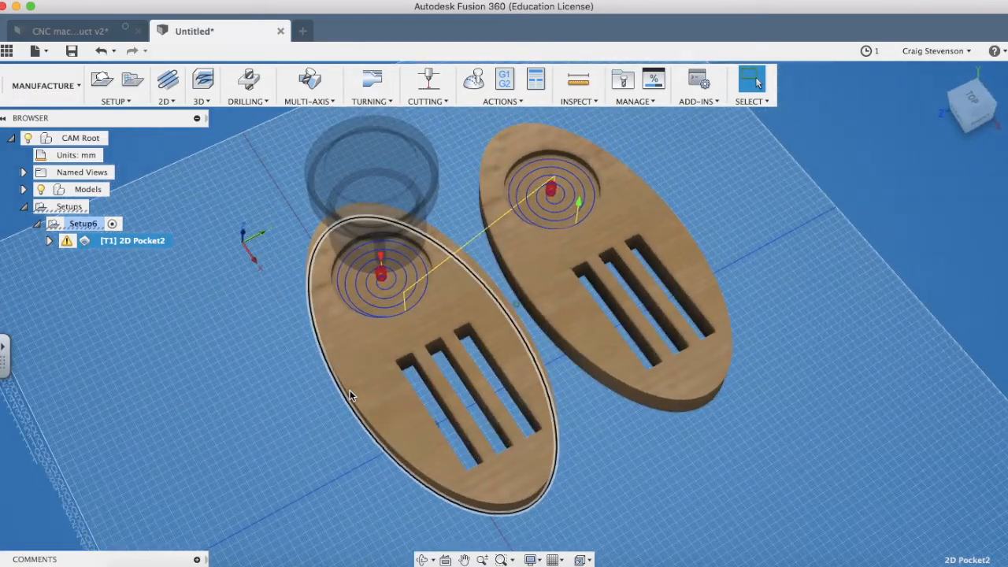
{"action": "left_click", "coordinate": [166, 102]}
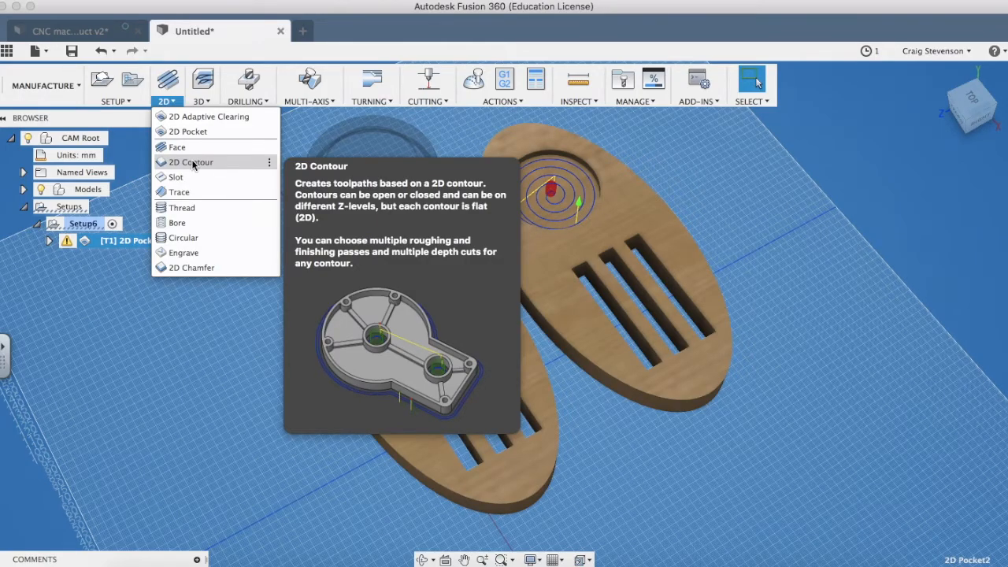
{"action": "left_click", "coordinate": [192, 162]}
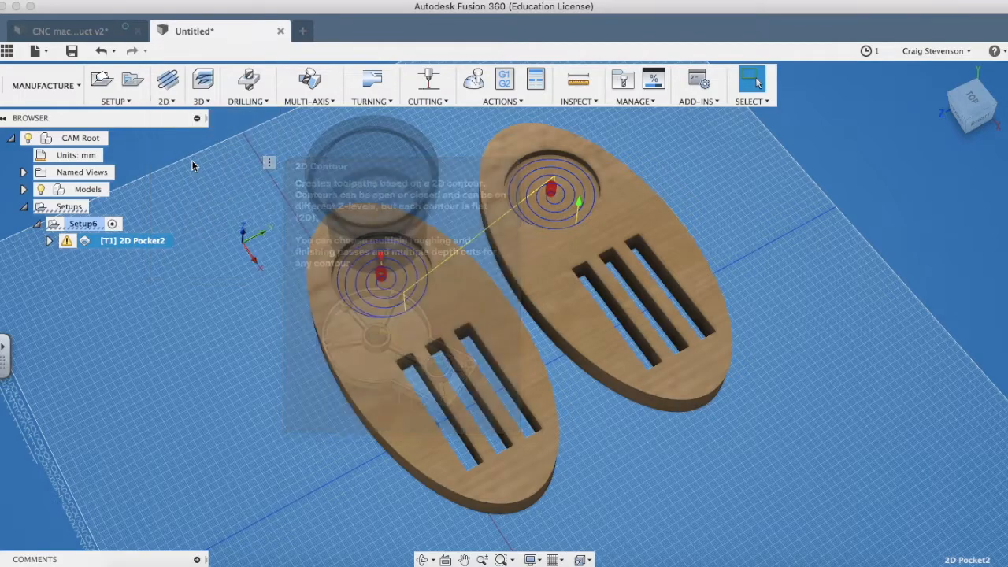
{"action": "left_click", "coordinate": [418, 384]}
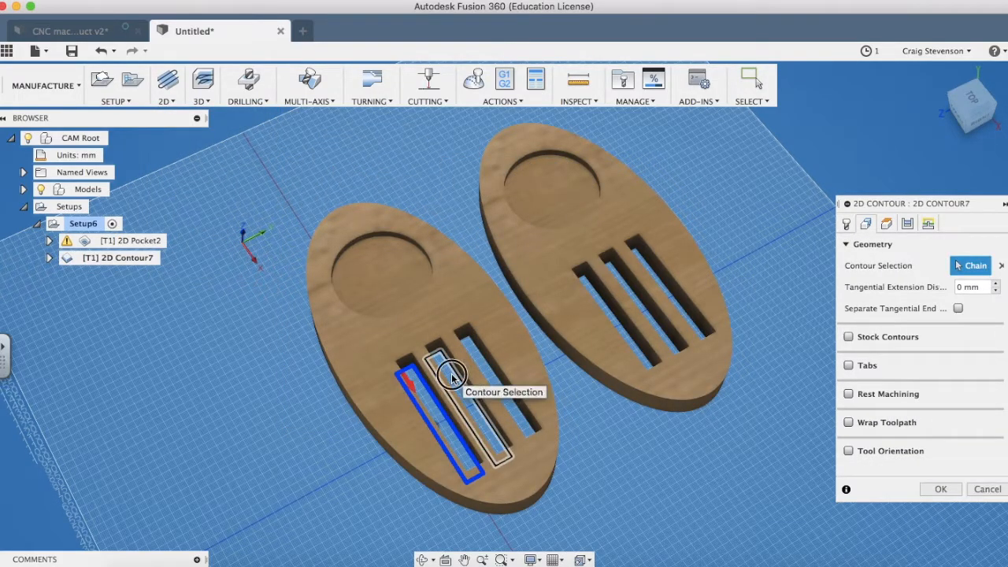
{"action": "left_click", "coordinate": [454, 375]}
{"action": "left_click", "coordinate": [483, 364]}
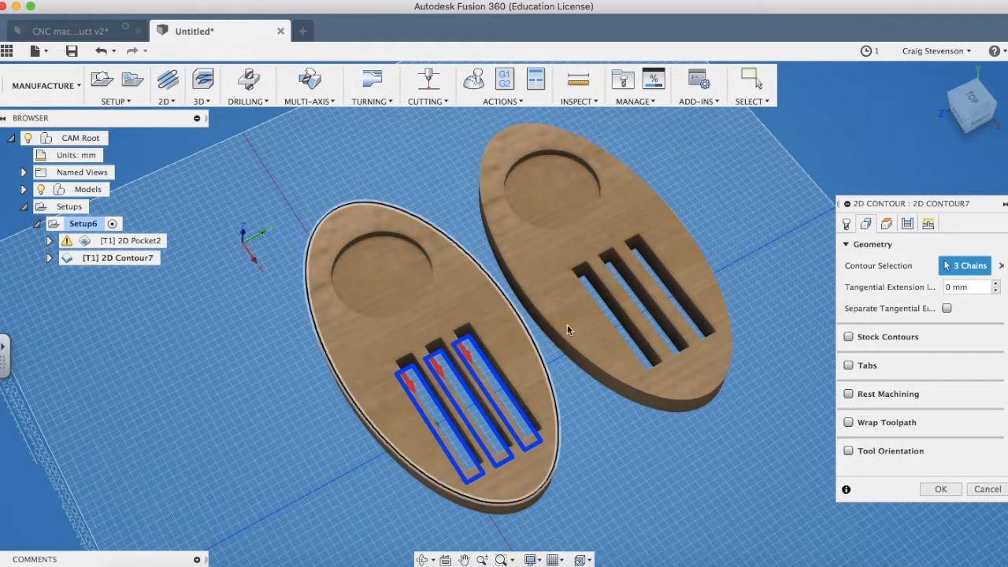
{"action": "left_click", "coordinate": [605, 311]}
{"action": "left_click", "coordinate": [636, 295]}
{"action": "left_click", "coordinate": [660, 279]}
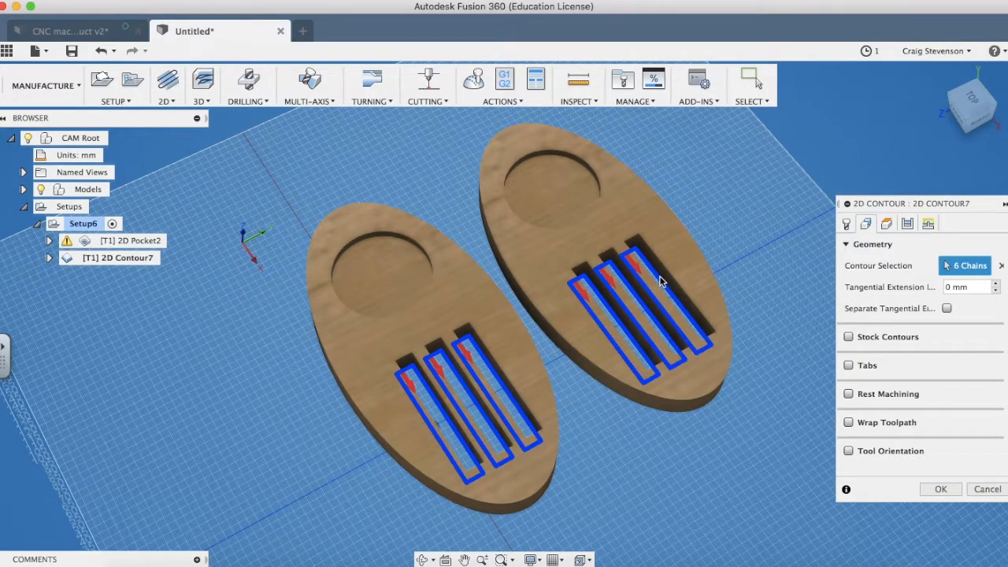
Step: Check the slot contour's tool, enable Multiple Depths in its passes, and accept the operation
{"action": "left_click", "coordinate": [847, 224]}
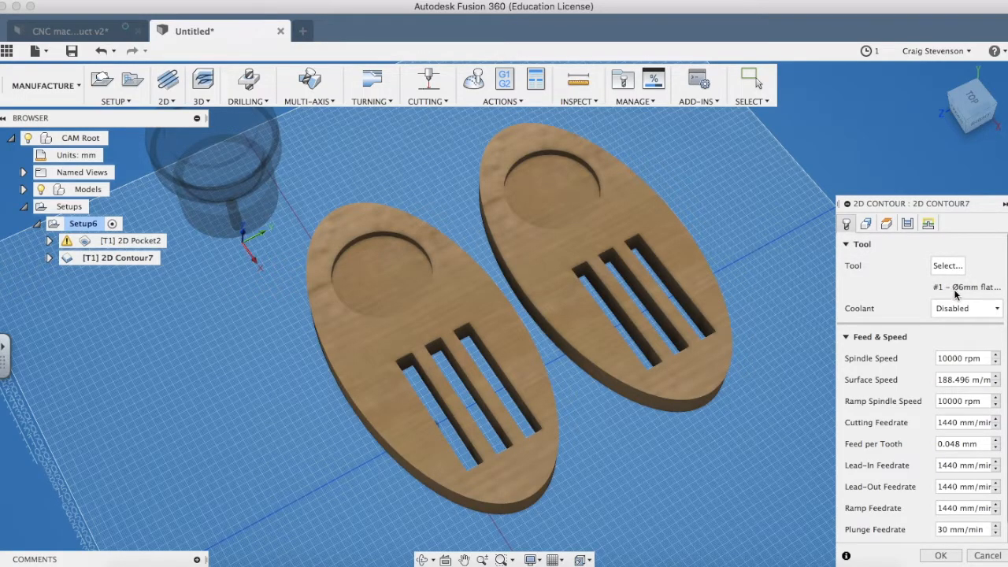
{"action": "left_click", "coordinate": [908, 224]}
{"action": "scroll", "coordinate": [907, 430], "scroll_direction": "down", "scroll_amount": 5}
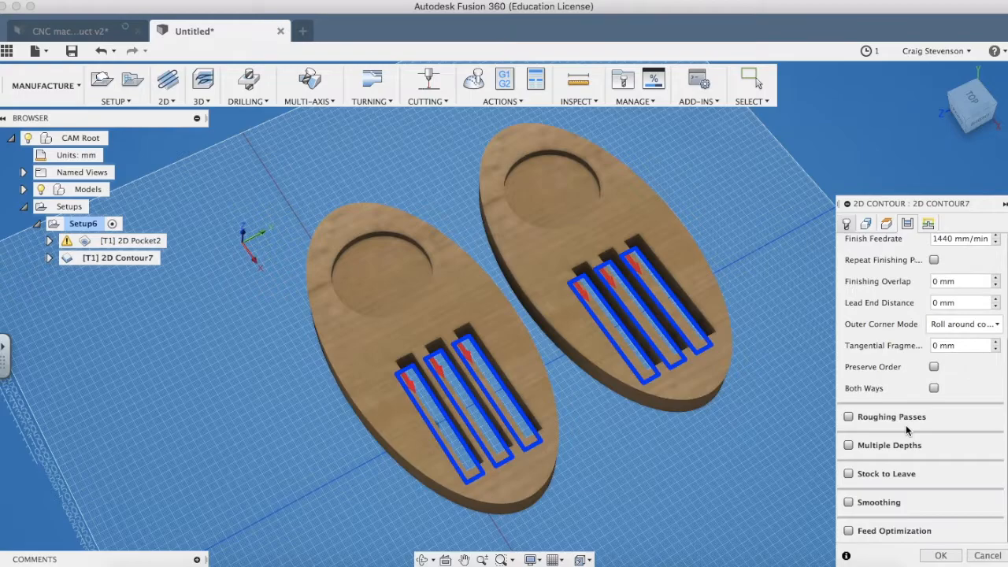
{"action": "left_click", "coordinate": [849, 445]}
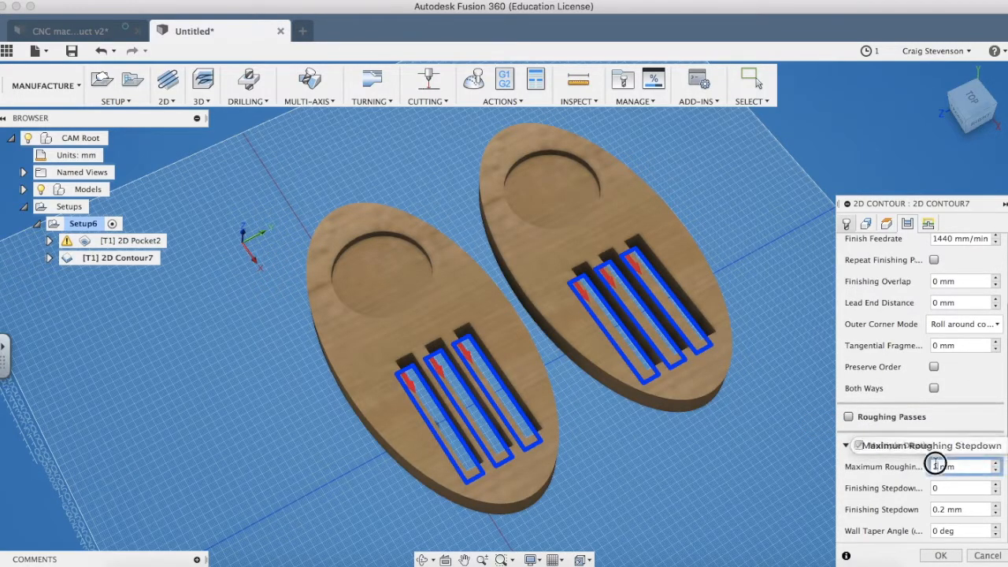
{"action": "left_click", "coordinate": [938, 556]}
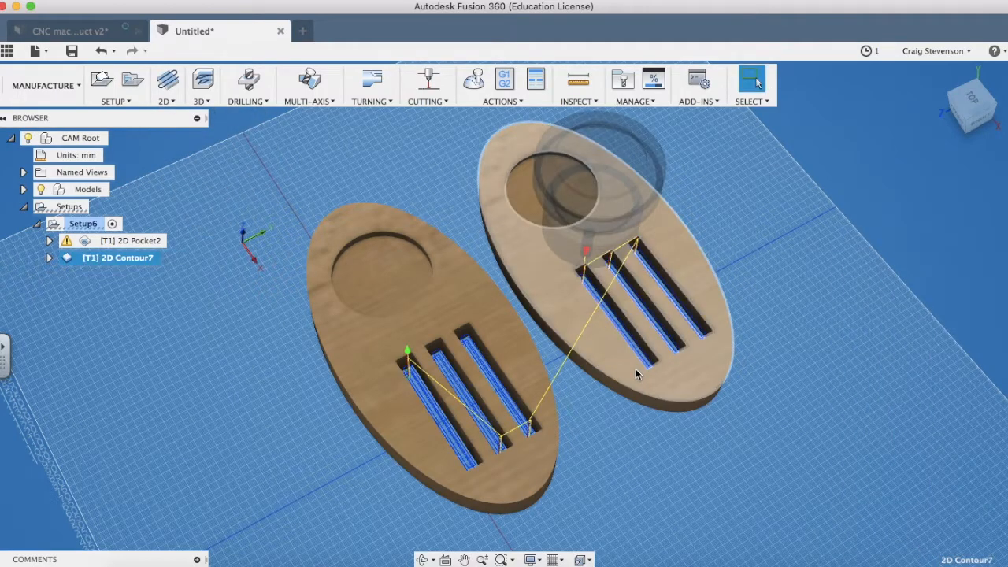
Step: Start another 2D Contour operation and select the bottom outer edges of both oval plates
{"action": "left_click", "coordinate": [165, 101]}
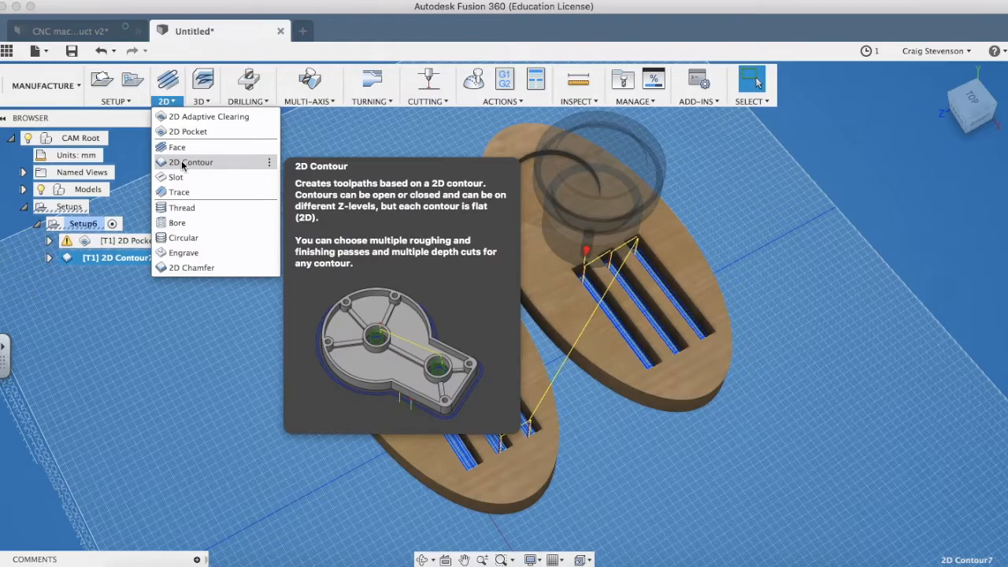
{"action": "left_click", "coordinate": [183, 163]}
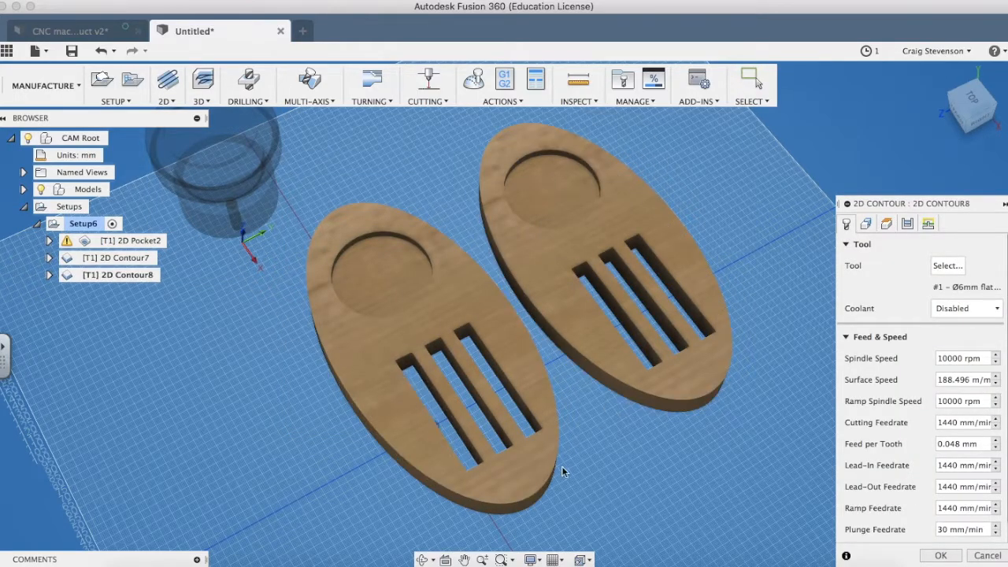
{"action": "left_click", "coordinate": [528, 512]}
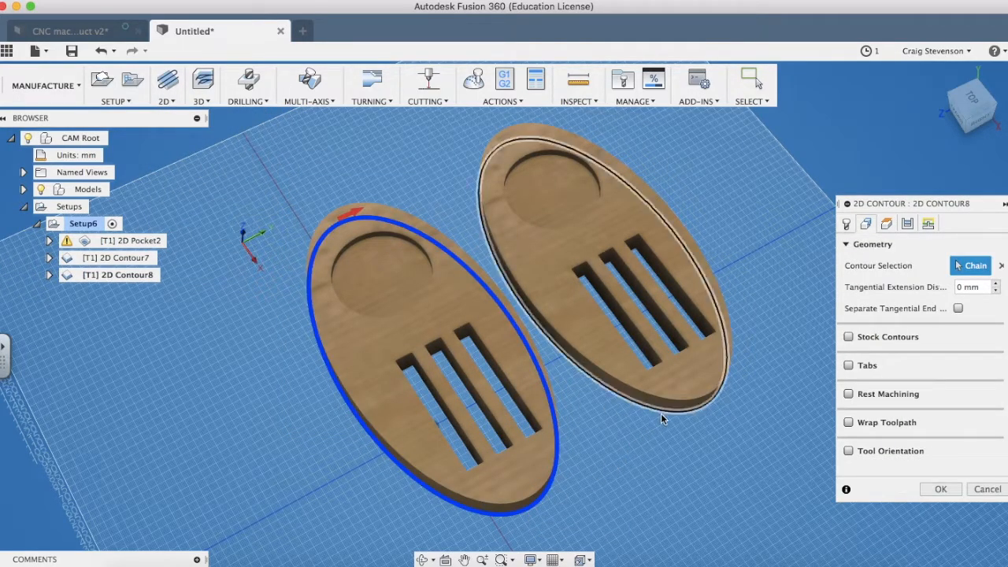
{"action": "left_click", "coordinate": [660, 413]}
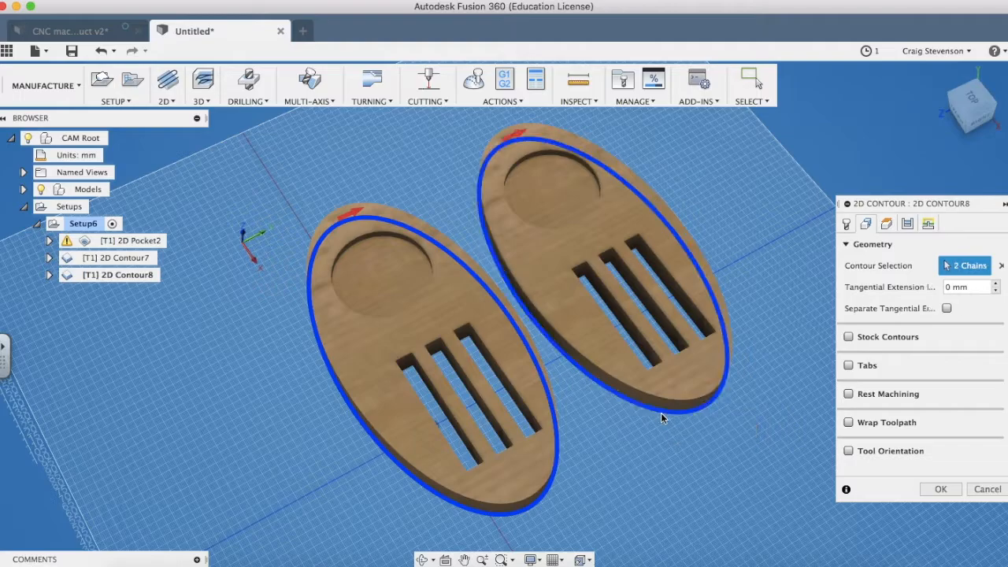
Step: Check the outline contour's tool, enable Multiple Depths with a maximum roughing stepdown, and accept the operation
{"action": "left_click", "coordinate": [847, 225]}
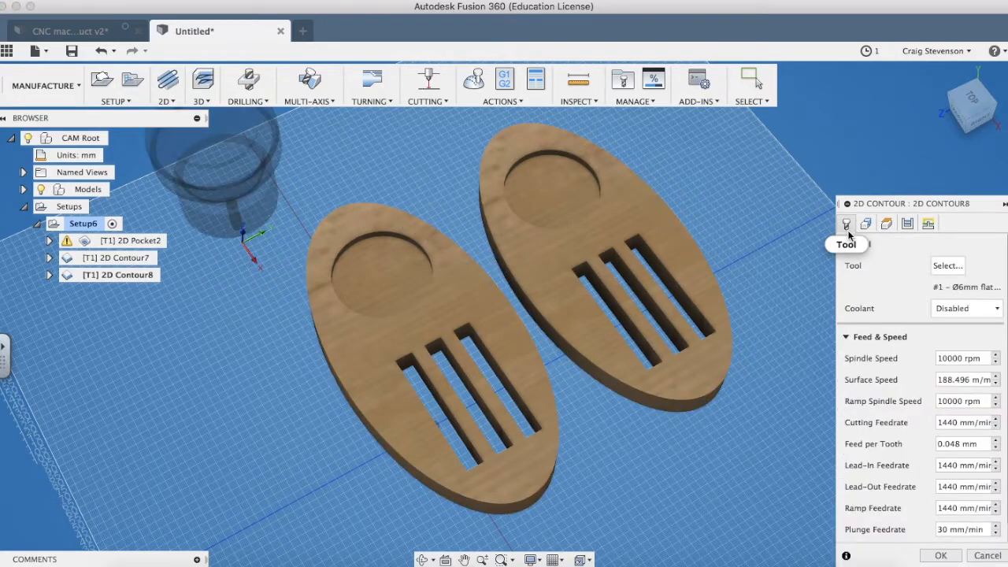
{"action": "left_click", "coordinate": [907, 225]}
{"action": "scroll", "coordinate": [906, 445], "scroll_direction": "down", "scroll_amount": 5}
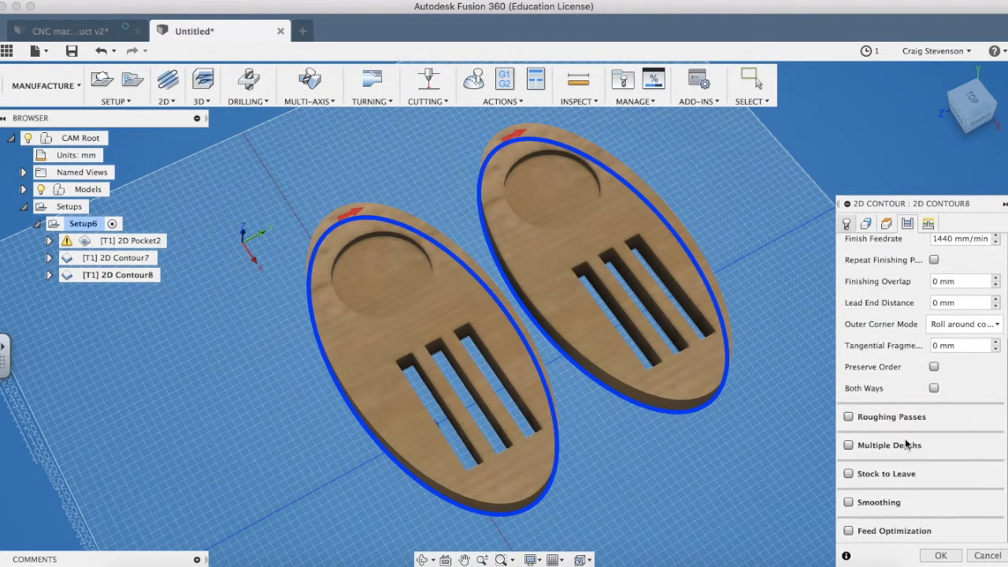
{"action": "left_click", "coordinate": [848, 445]}
{"action": "double_click", "coordinate": [936, 467]}
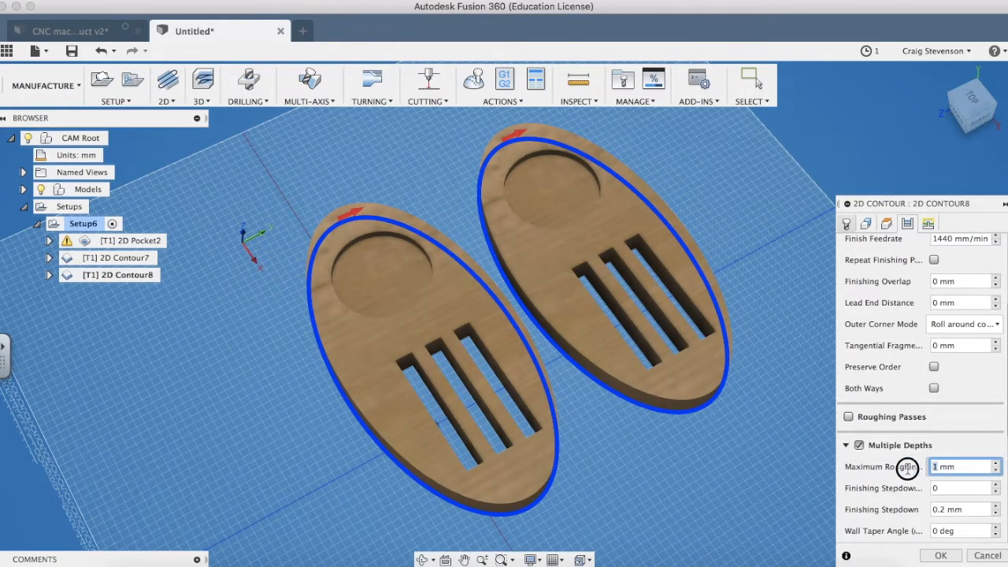
{"action": "left_click", "coordinate": [940, 555]}
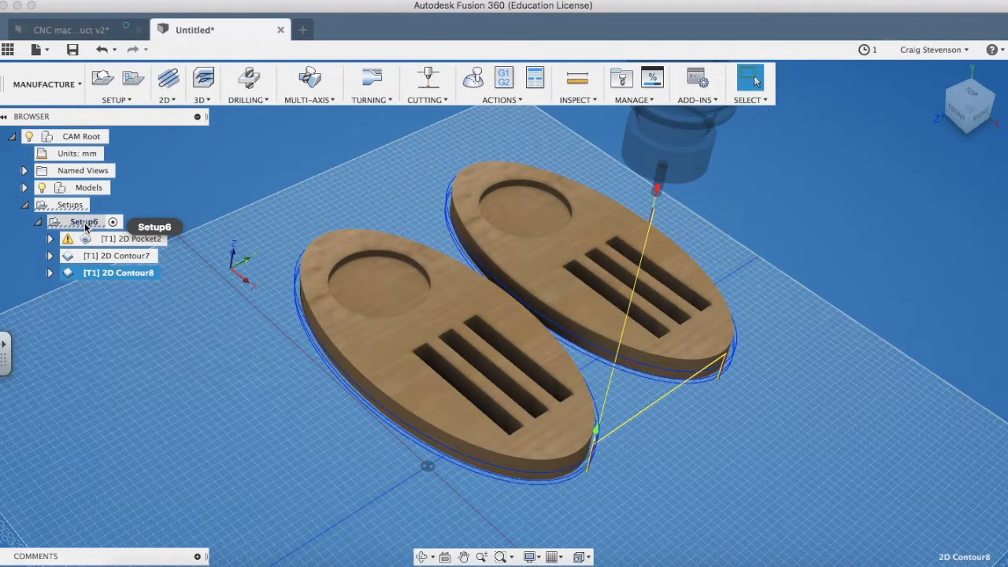
Step: Simulate all of Setup6's toolpaths on the stock, play the machining through, and close the simulation
{"action": "left_click", "coordinate": [85, 223]}
{"action": "right_click", "coordinate": [85, 224]}
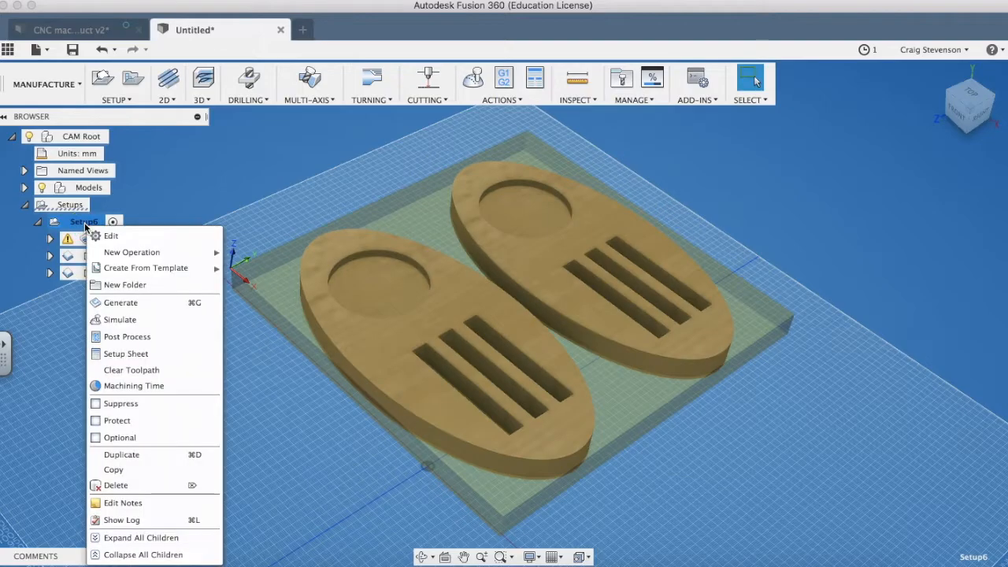
{"action": "right_click", "coordinate": [85, 227]}
{"action": "right_click", "coordinate": [85, 225]}
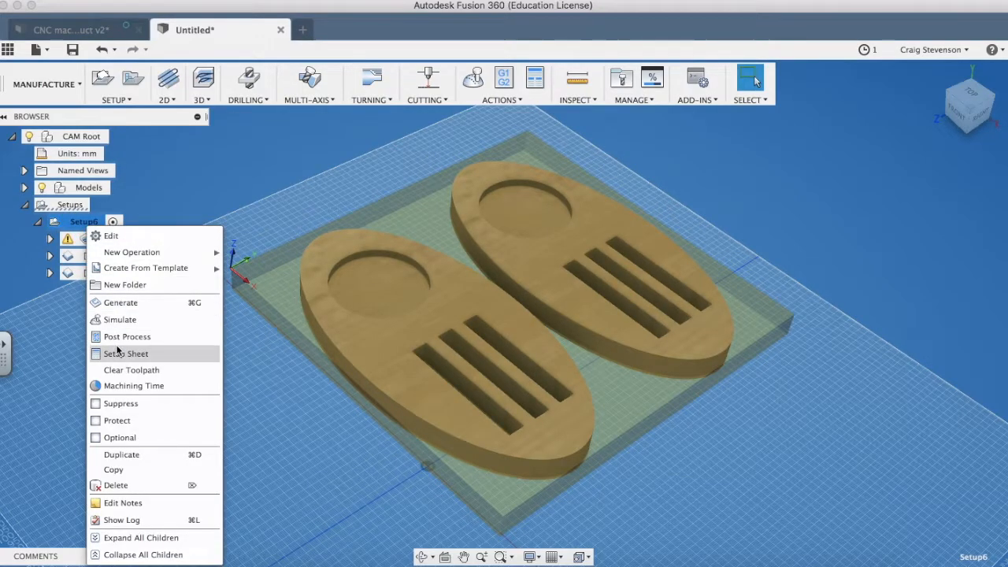
{"action": "left_click", "coordinate": [118, 320]}
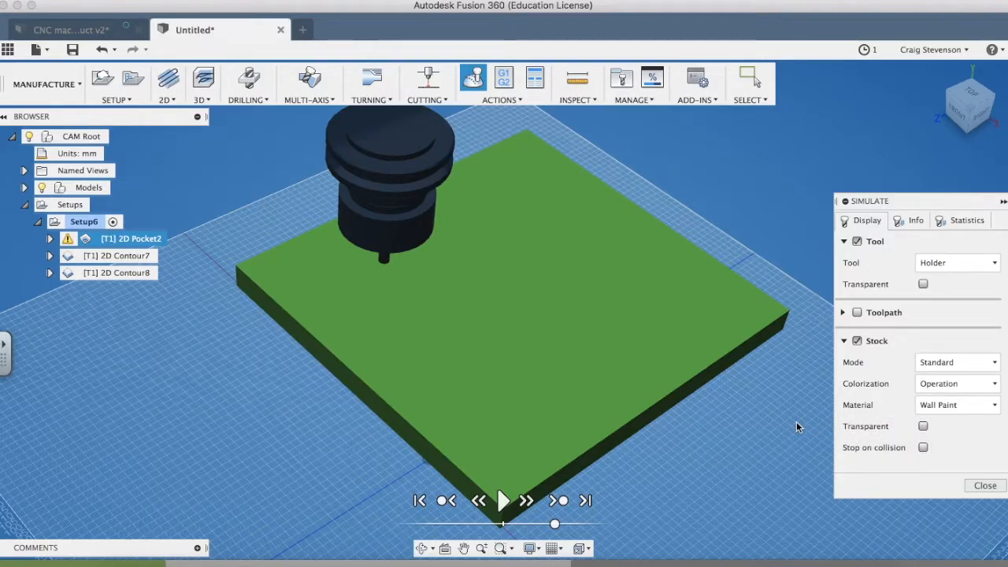
{"action": "left_click", "coordinate": [501, 502]}
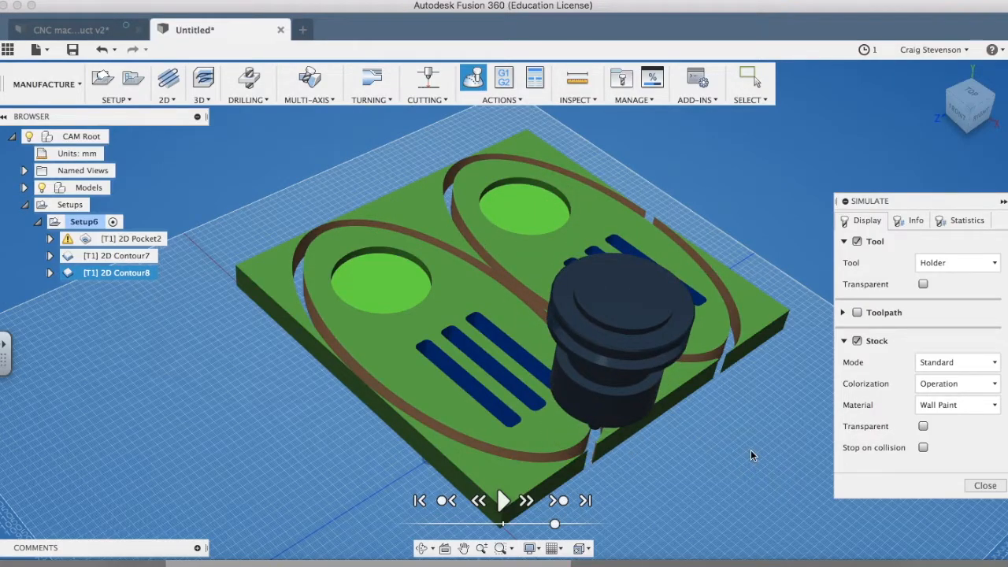
{"action": "left_click", "coordinate": [942, 225]}
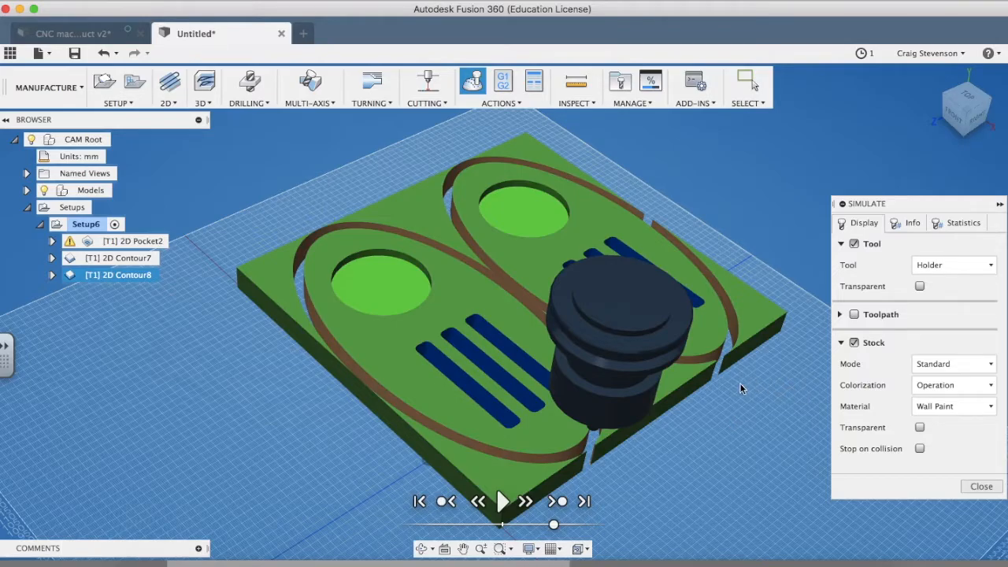
{"action": "left_click", "coordinate": [980, 487]}
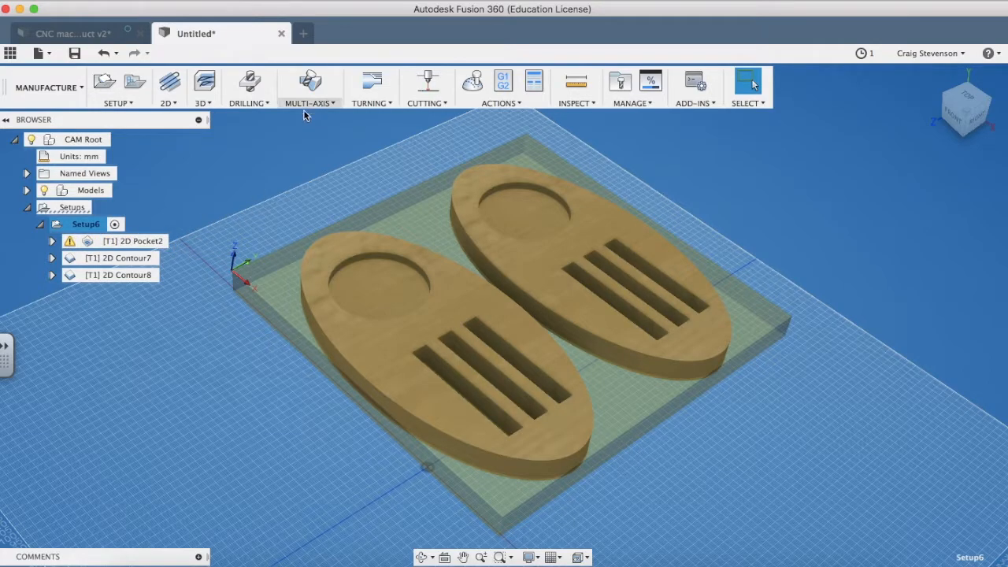
Step: Open post processing for Setup6 and choose the FANUC post processor from the generic posts
{"action": "right_click", "coordinate": [85, 228]}
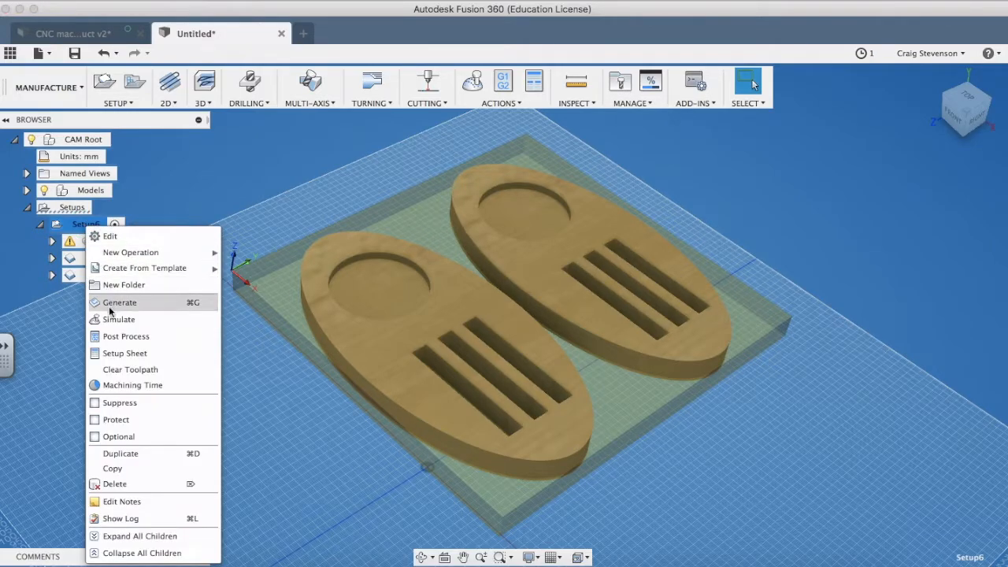
{"action": "left_click", "coordinate": [113, 337]}
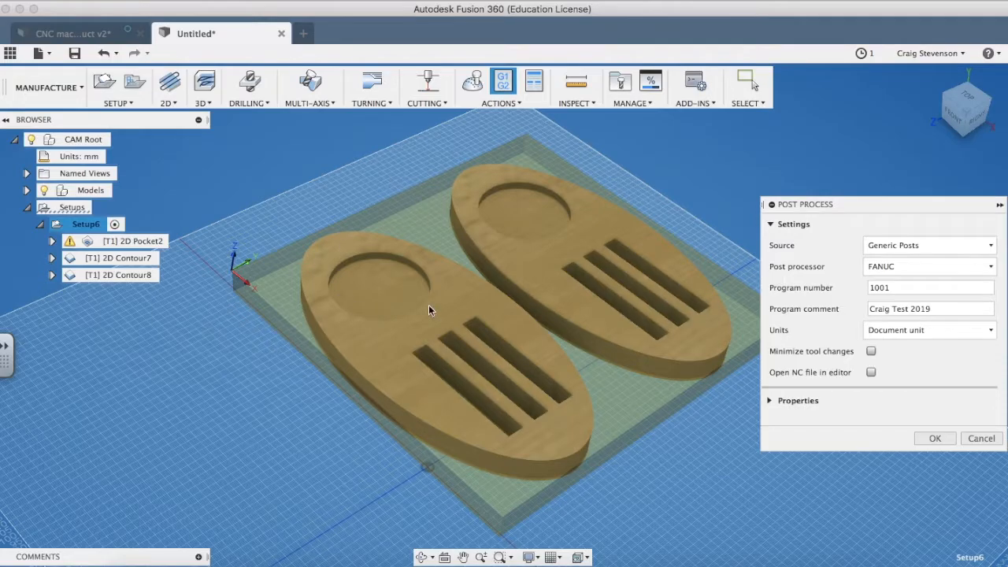
{"action": "left_click", "coordinate": [912, 267]}
{"action": "scroll", "coordinate": [910, 309], "scroll_direction": "up", "scroll_amount": 6}
{"action": "scroll", "coordinate": [908, 312], "scroll_direction": "down", "scroll_amount": 3}
{"action": "scroll", "coordinate": [908, 310], "scroll_direction": "down", "scroll_amount": 5}
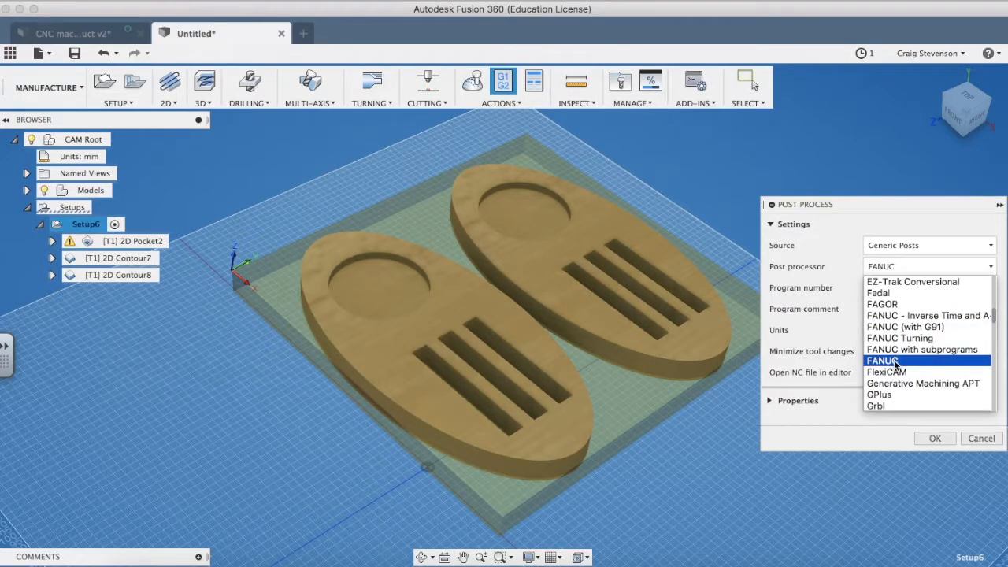
{"action": "left_click", "coordinate": [894, 360]}
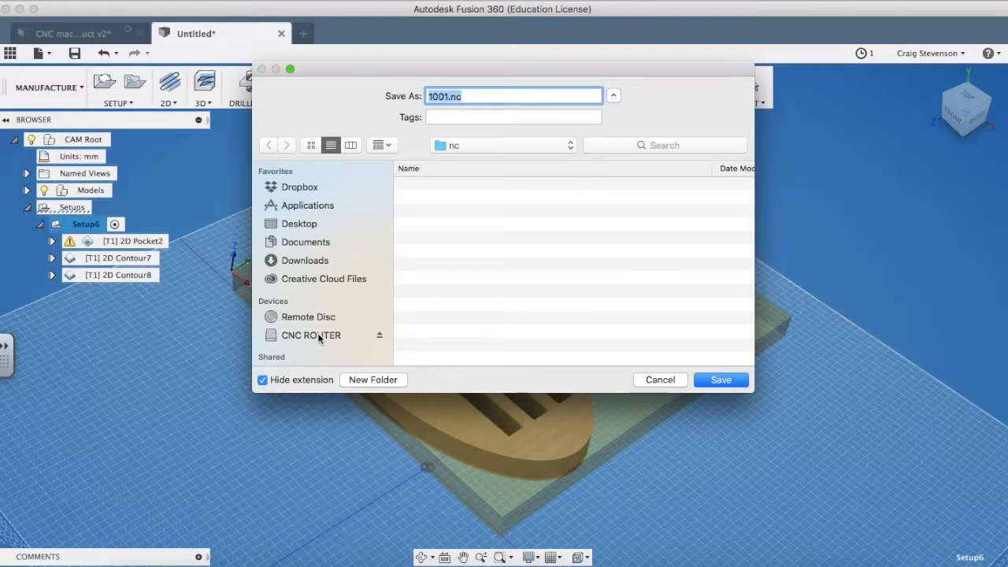
Step: Save the NC file to the CNC ROUTER drive, naming it with the owner's first name followed by "CNC project"
{"action": "left_click", "coordinate": [318, 334]}
{"action": "left_click", "coordinate": [445, 97]}
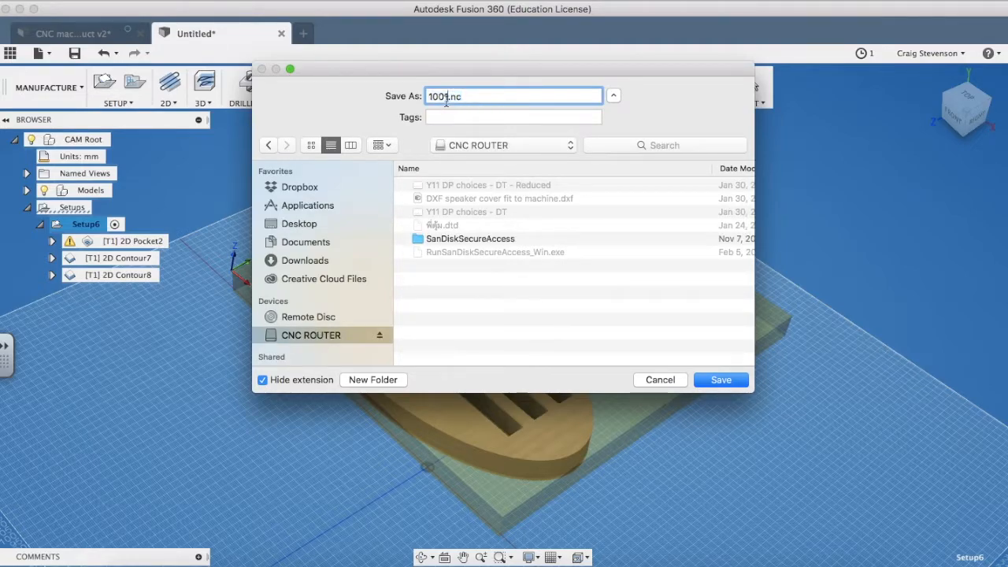
{"action": "double_click", "coordinate": [432, 97]}
{"action": "type", "text": "Craig CNC project"}
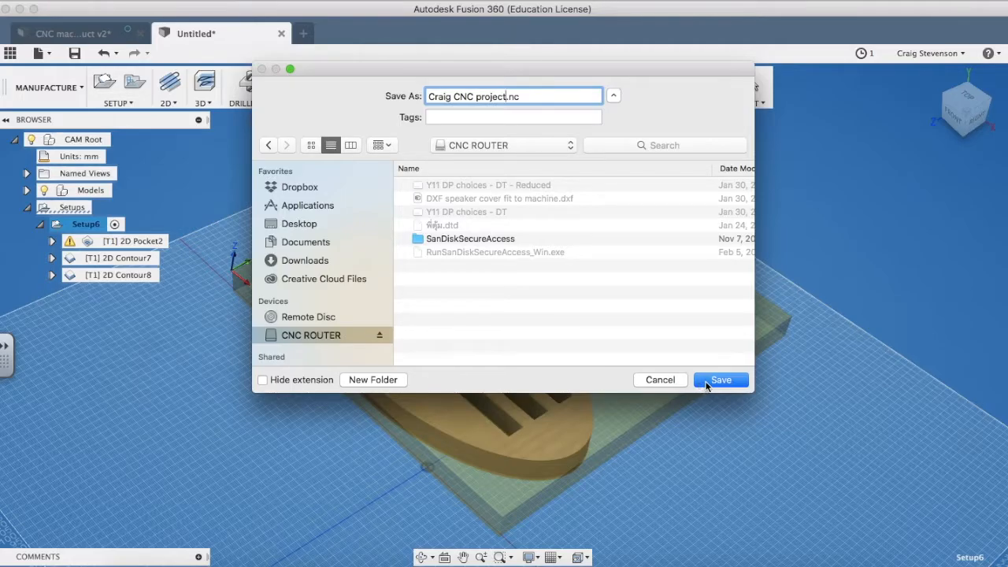
{"action": "left_click", "coordinate": [720, 380]}
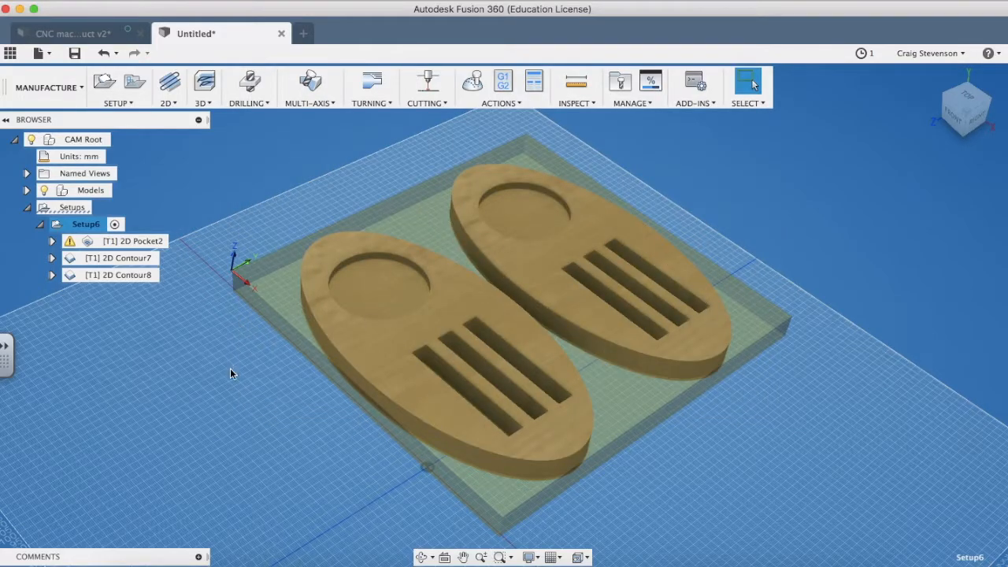